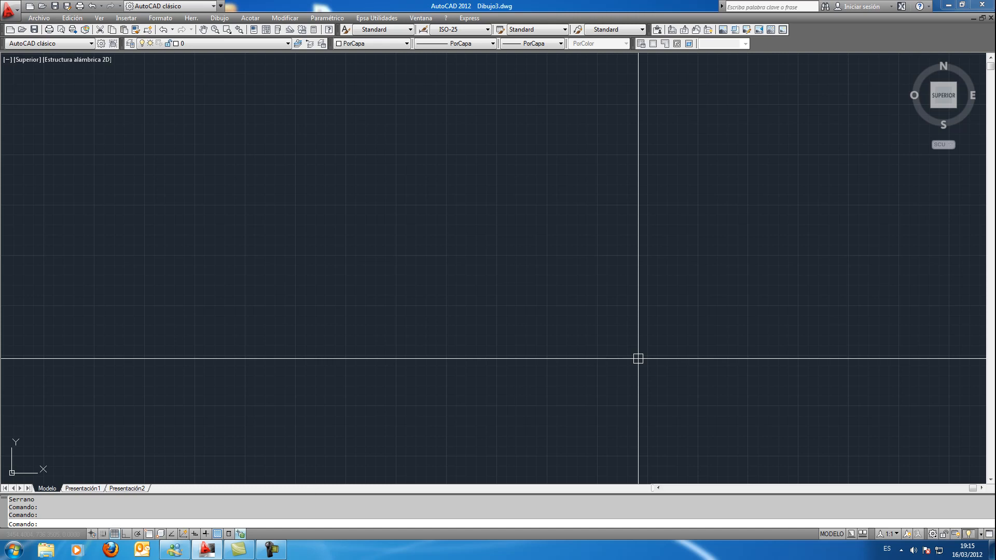
click(381, 19)
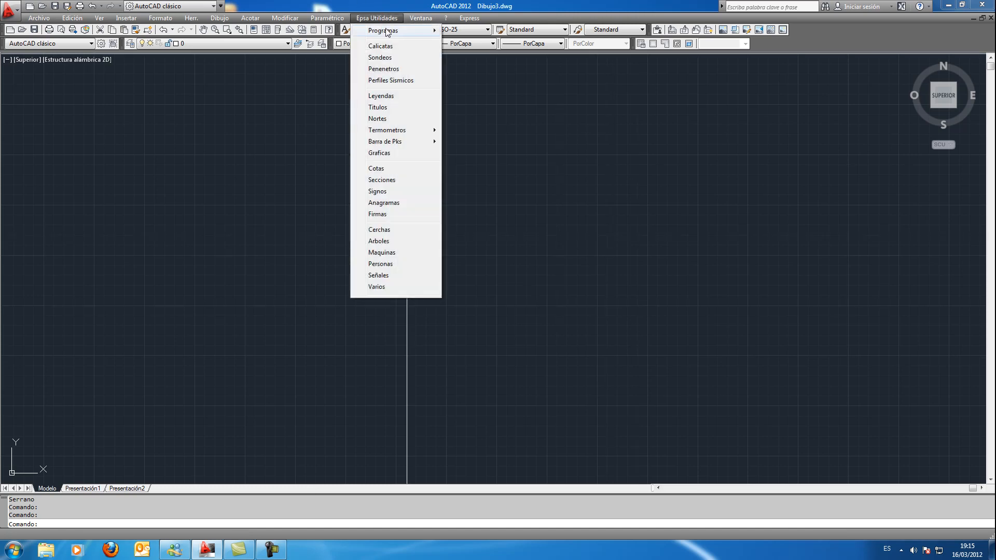
mouse_move(387, 33)
click(402, 7)
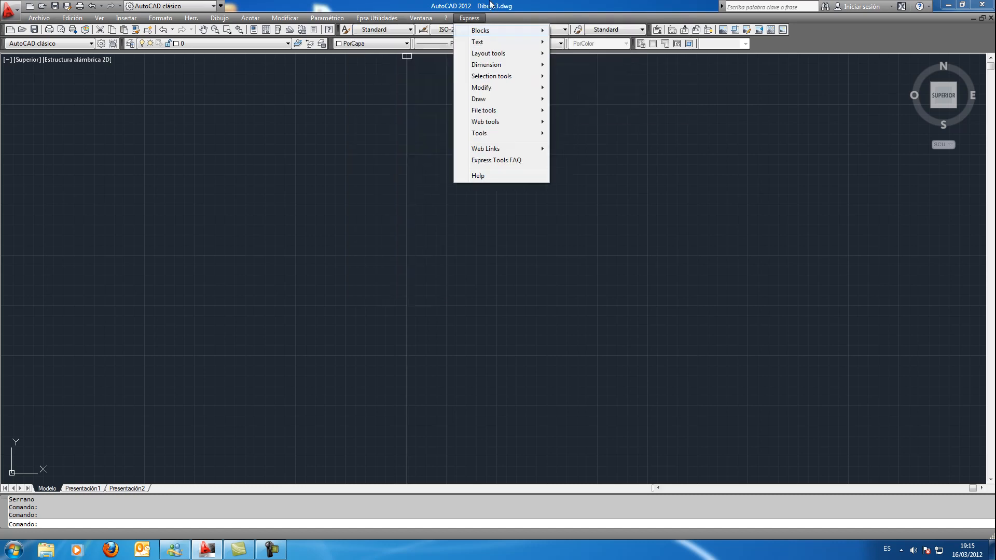
click(392, 18)
mouse_move(390, 32)
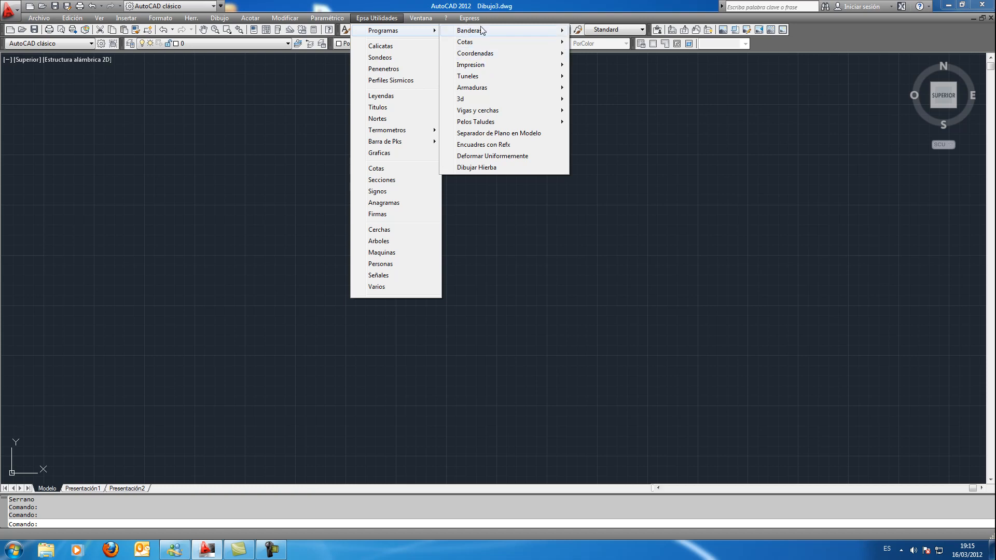
click(461, 2)
click(376, 17)
mouse_move(384, 30)
click(393, 4)
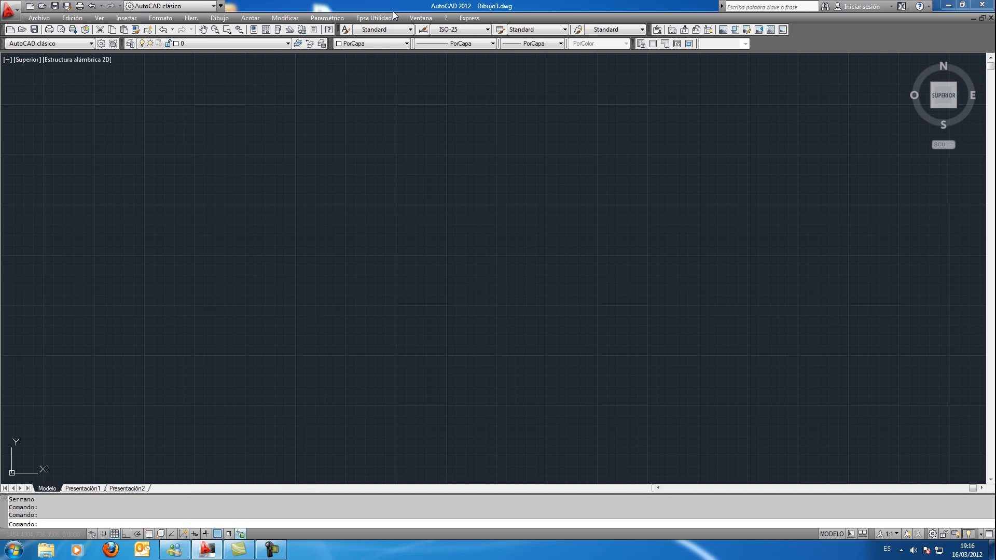
Start the Banderas Sondeos routine with a vertical scale of 500 and 3 columns
click(359, 19)
mouse_move(389, 32)
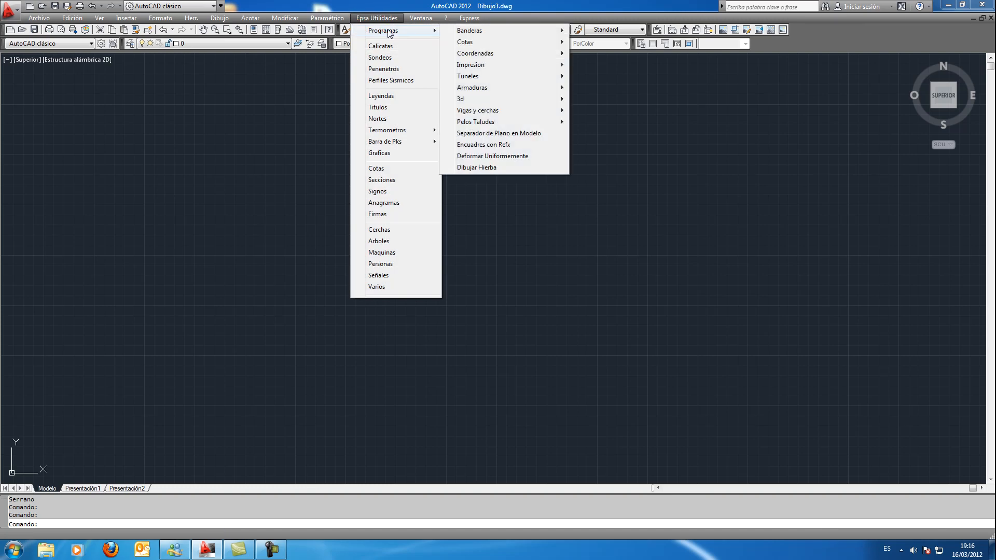
mouse_move(488, 30)
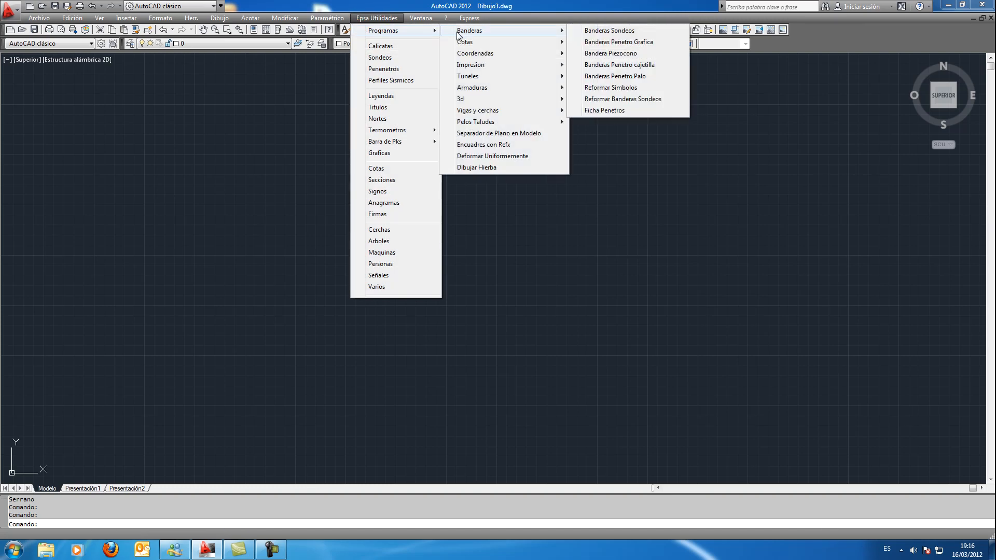
click(597, 30)
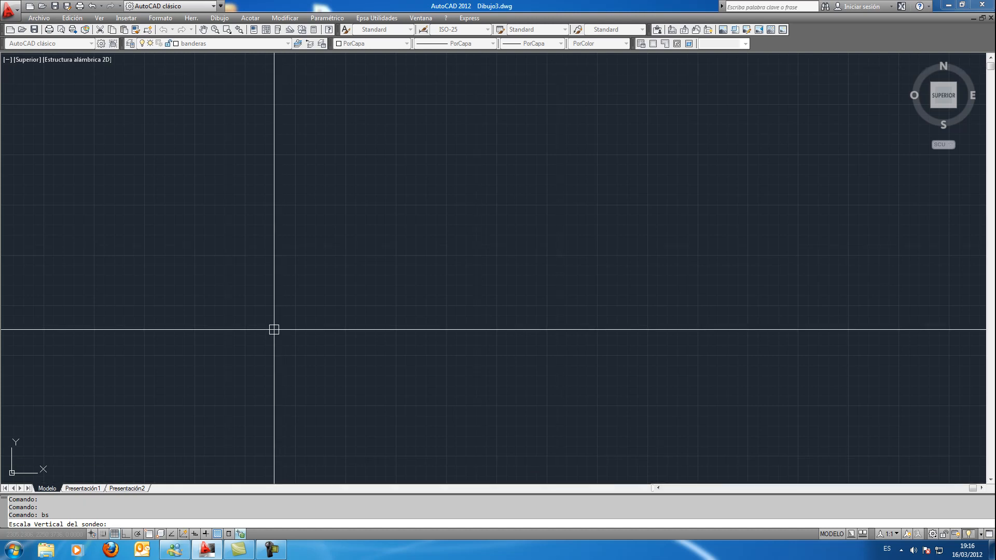
text(500)
key(Return)
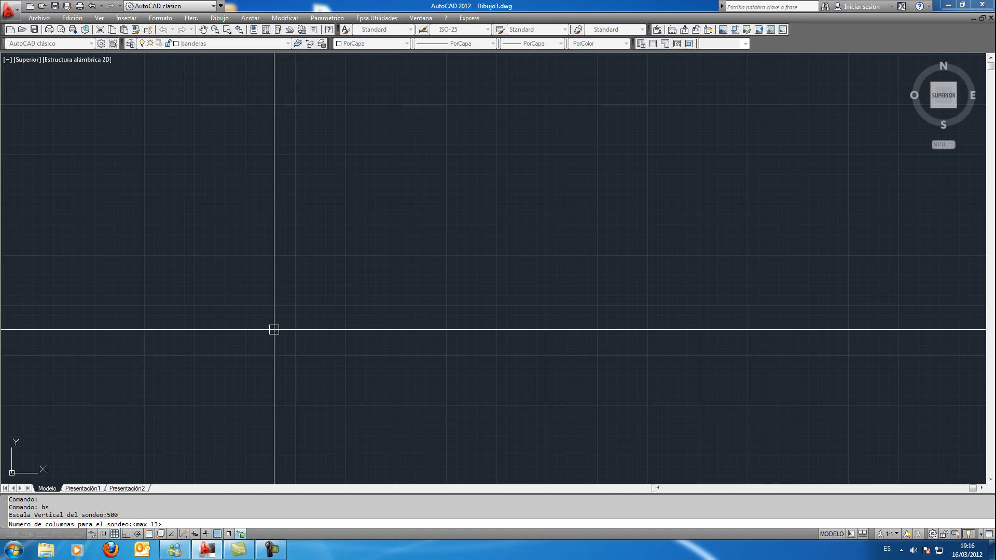
key(Return)
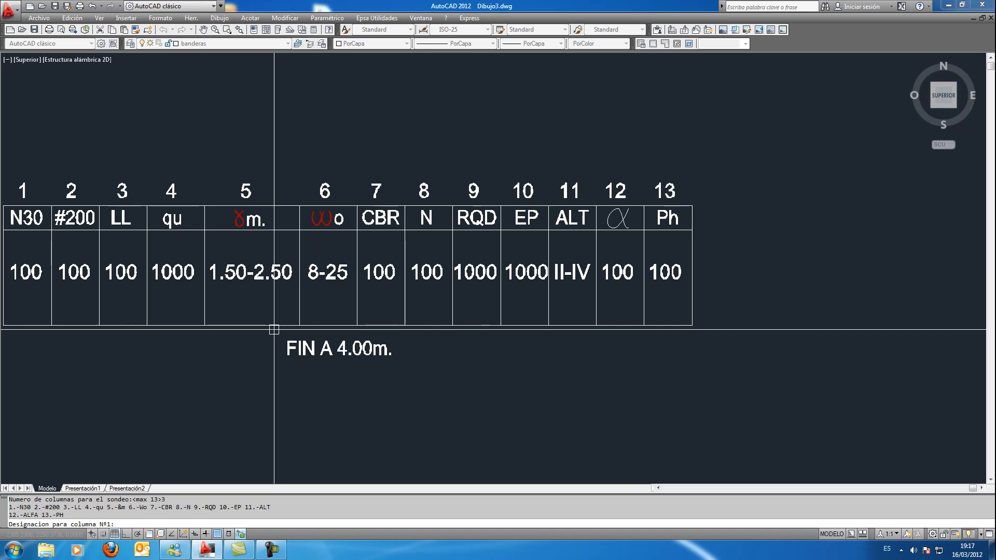
Assign designations 1 (N30), 2 (#200) and 3 (LL) to the borehole's three columns
text(1)
key(Return)
text(2)
key(Return)
text(3)
key(Return)
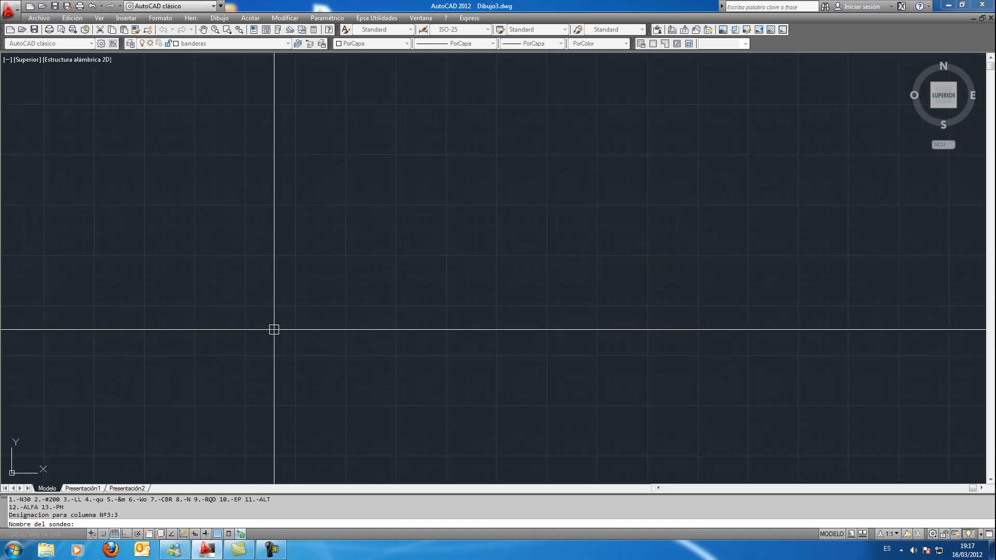
Name the borehole sd-500+400, set its depth to 15 and place its insertion point in the empty drawing area
text(sd-500+400)
key(Return)
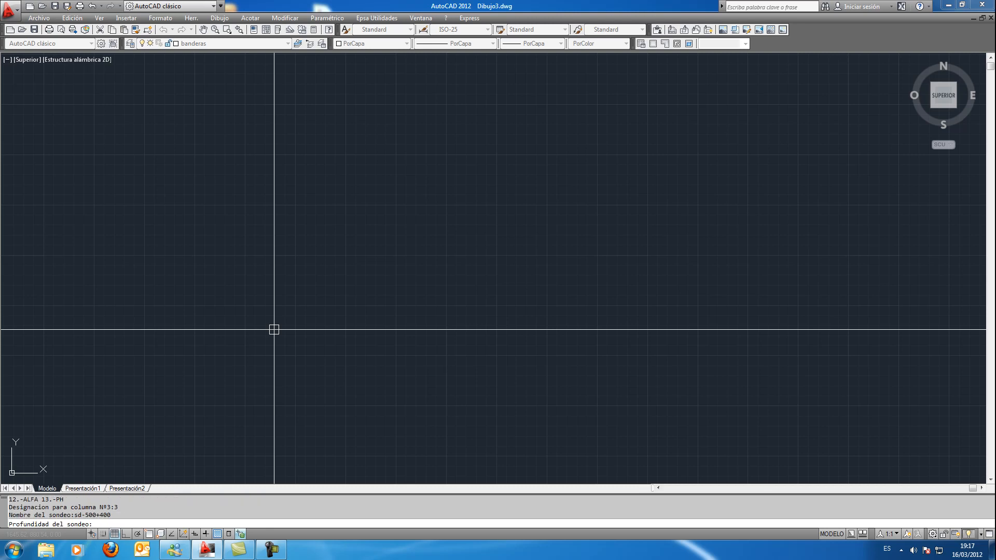
text(15)
key(Return)
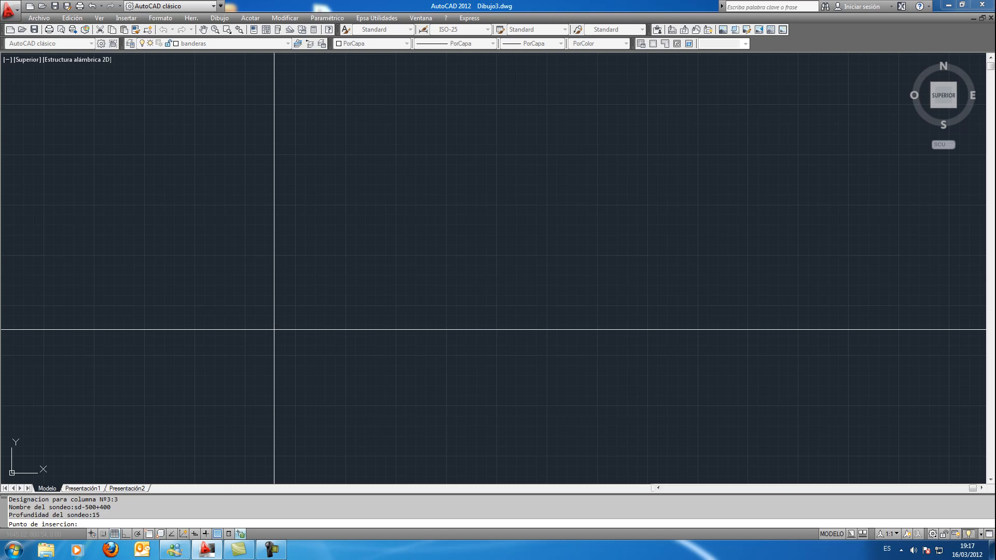
click(318, 300)
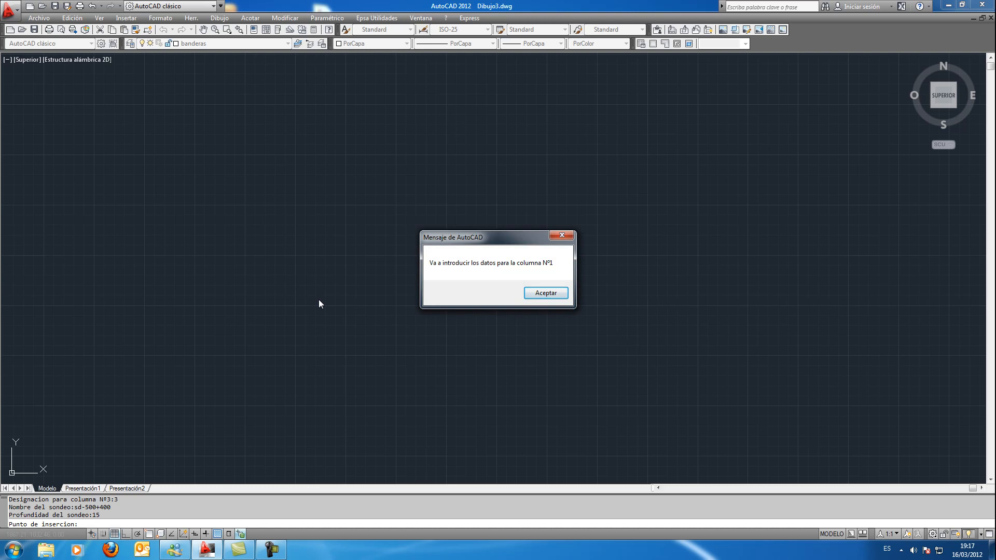
For the first column (N30), enter data 20 at depth 3 and 21 at depth 6
click(549, 293)
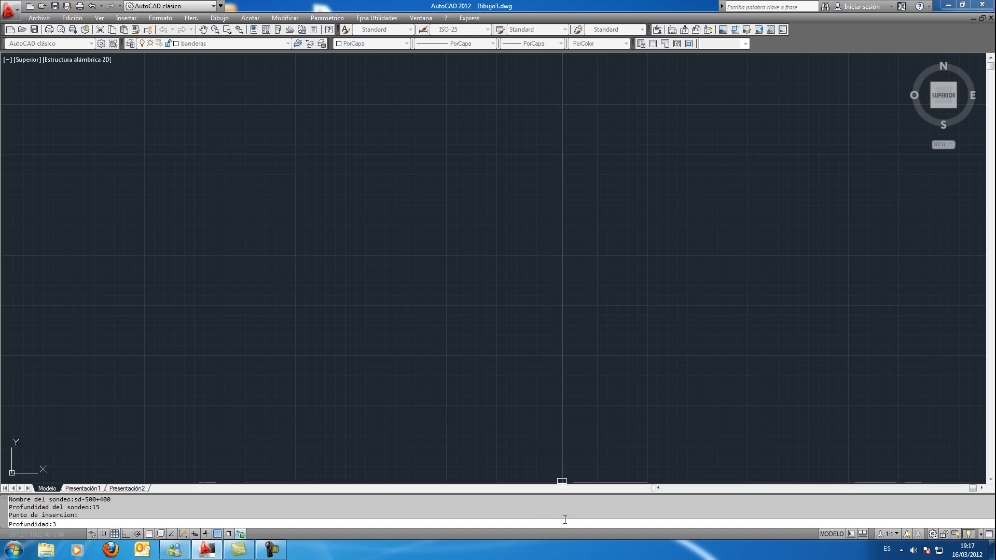
key(Return)
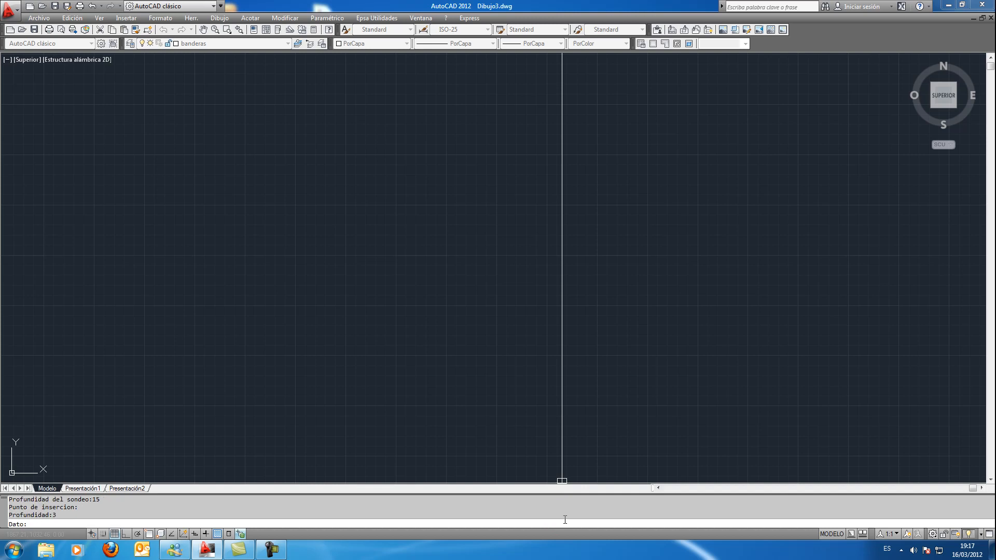
text(00)
key(Return)
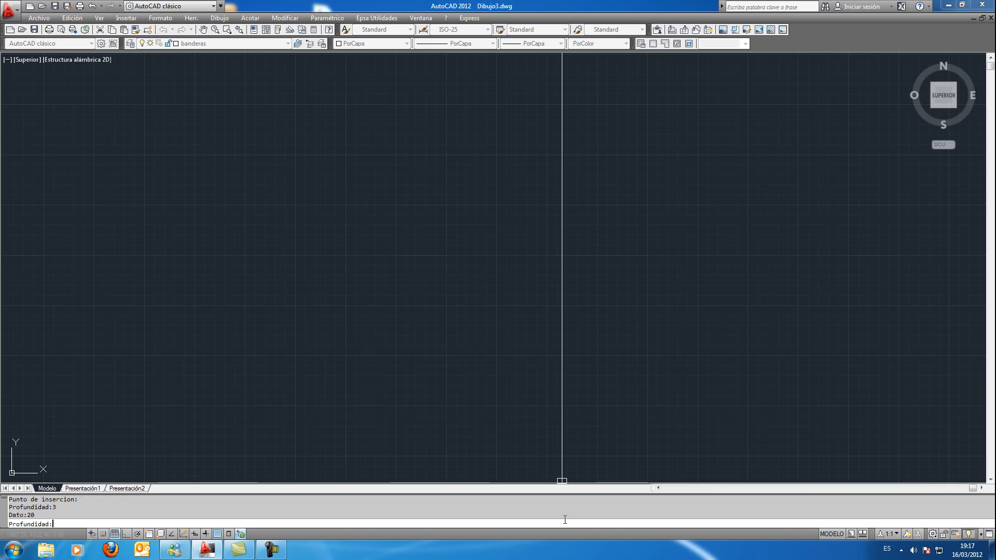
text(6)
key(Return)
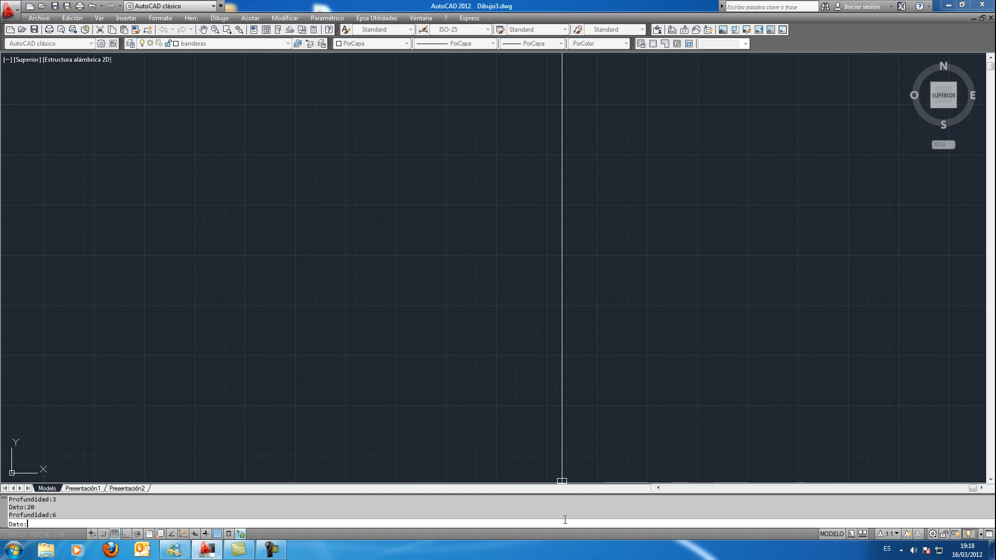
text(21)
key(Return)
Complete the first column with data 10 at depth 8 and 1 at depth 12
text(8)
key(Return)
text(10)
key(Return)
text(12)
key(Return)
text(120)
key(BackSpace)
key(BackSpace)
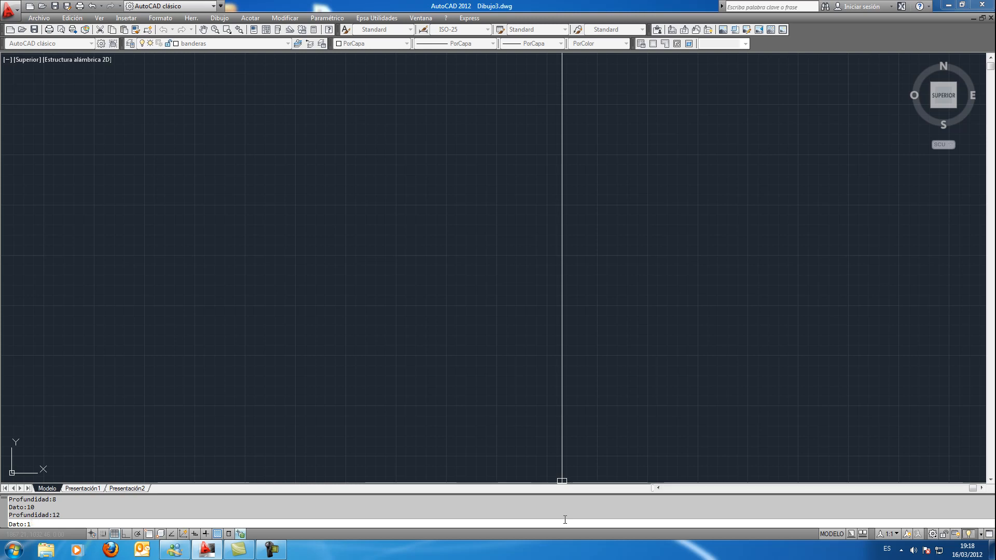
key(Return)
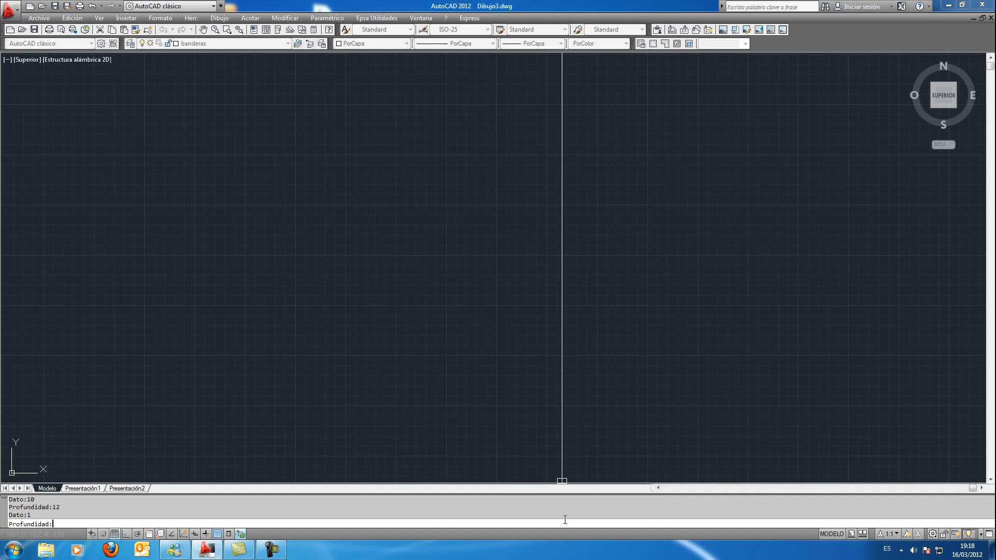
key(Return)
For the second column (#200), enter data 3 at depth 1 and 10 at depth 5
key(Return)
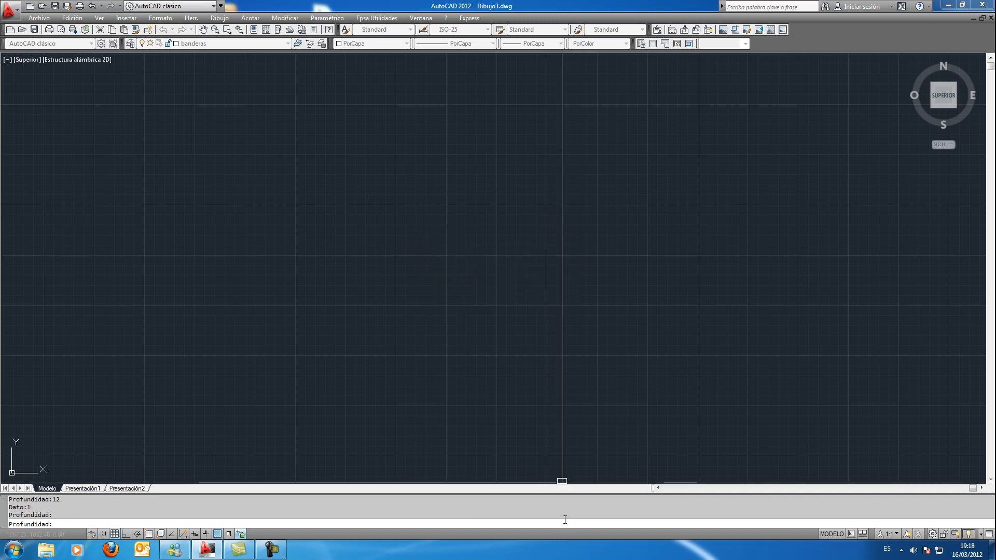
text(1)
key(Return)
text(3)
key(Return)
text(5)
key(Return)
text(10)
key(Return)
Complete the second column with data 10 at depth 8 and 1 at depth 12
text(8)
key(Return)
text(10)
key(Return)
text(12)
key(Return)
text(1)
key(Return)
key(Return)
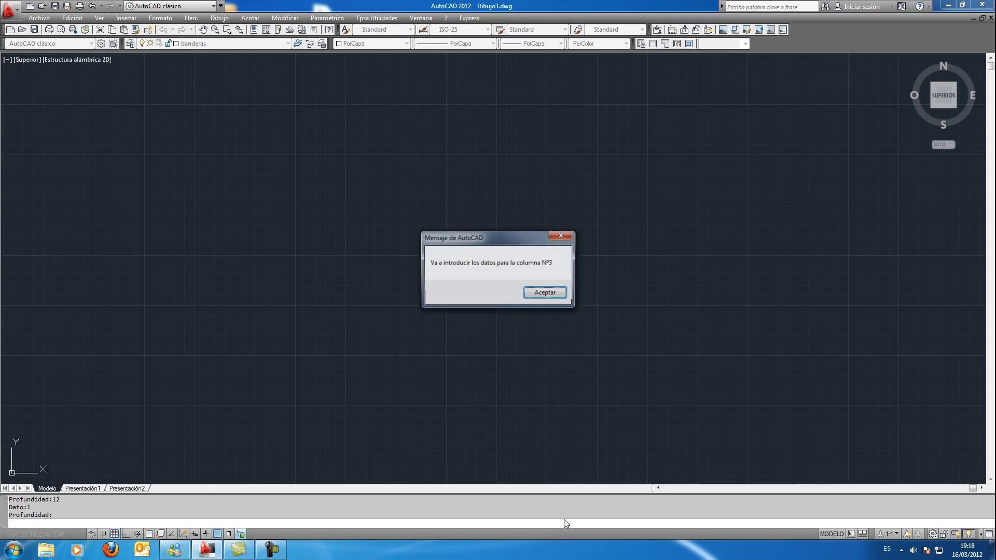
For the third column (LL), enter data 3 at depth 2
key(Return)
text(0)
key(BackSpace)
text(2)
key(Return)
text(3)
key(Return)
Complete the third column with data 10 at depth 8 and 45 at depth 10, and generate the borehole flag
text(8)
key(Return)
text(10)
key(Return)
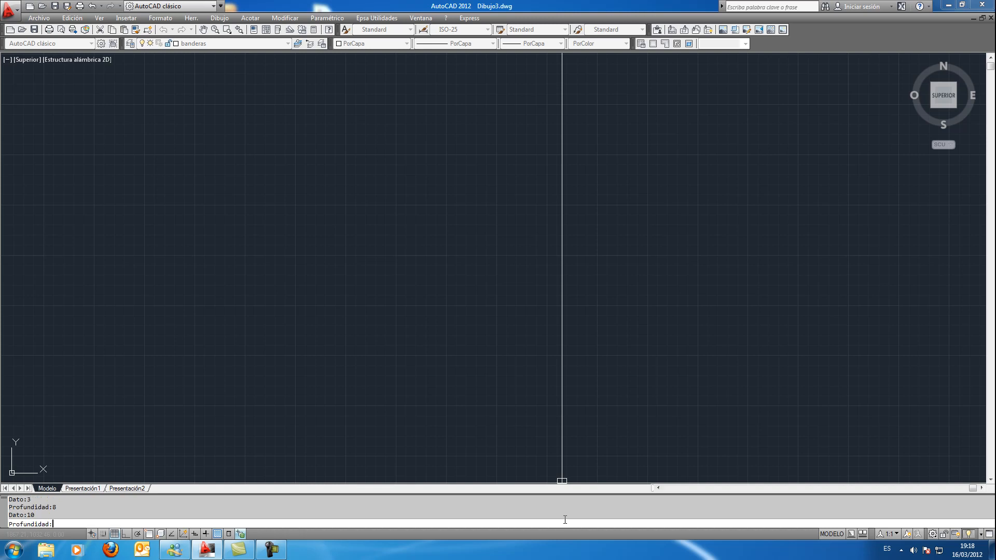
text(1)
text(45)
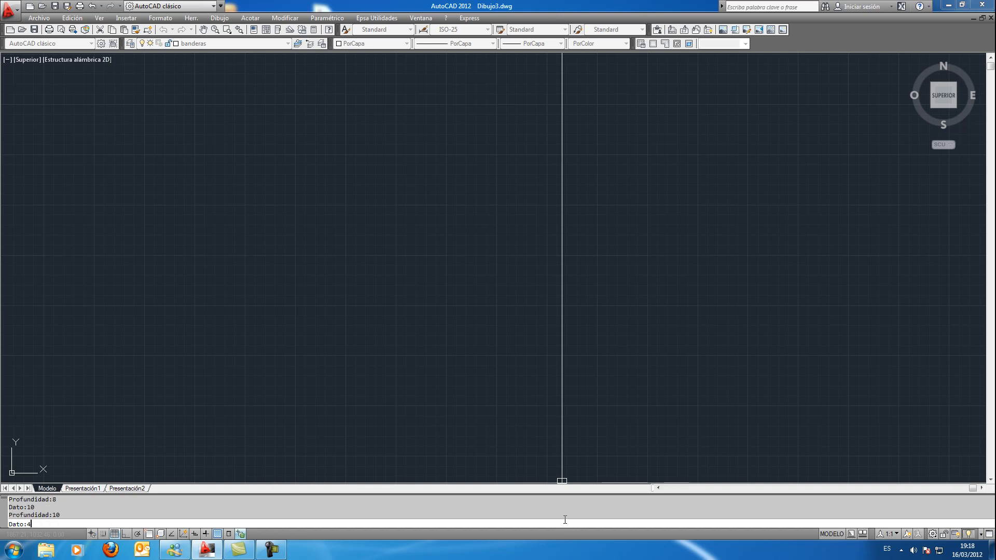
key(Return)
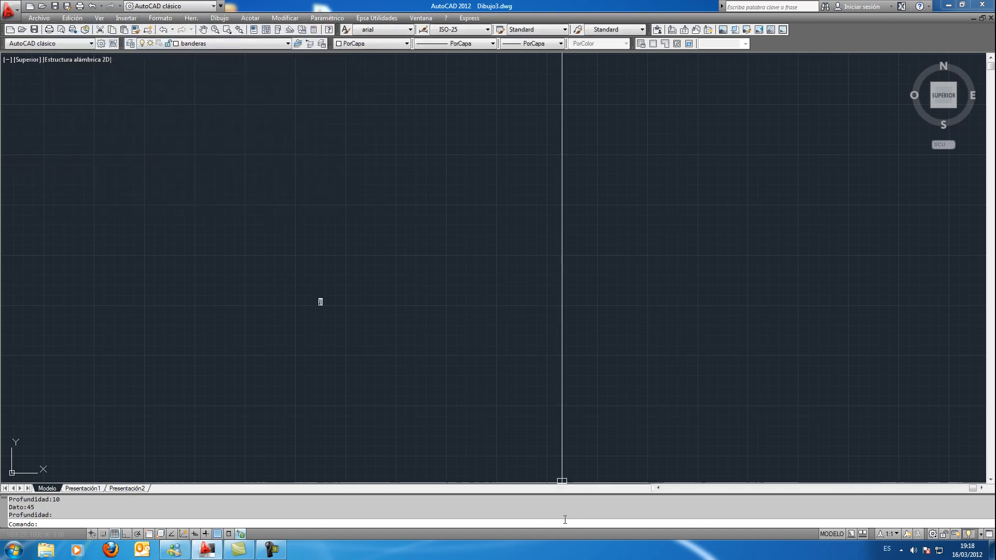
scroll(303, 295, up, 5)
scroll(353, 316, up, 10)
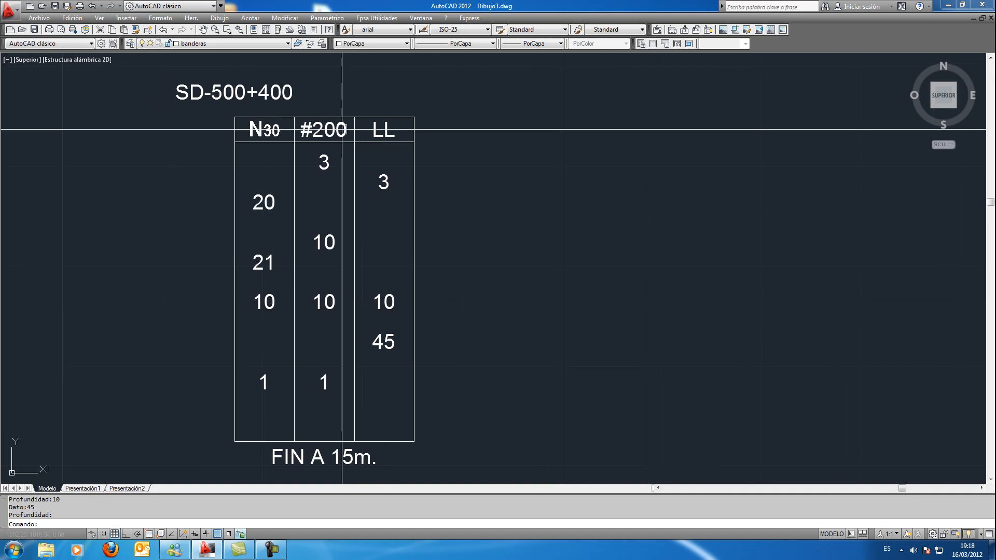
scroll(435, 236, down, 2)
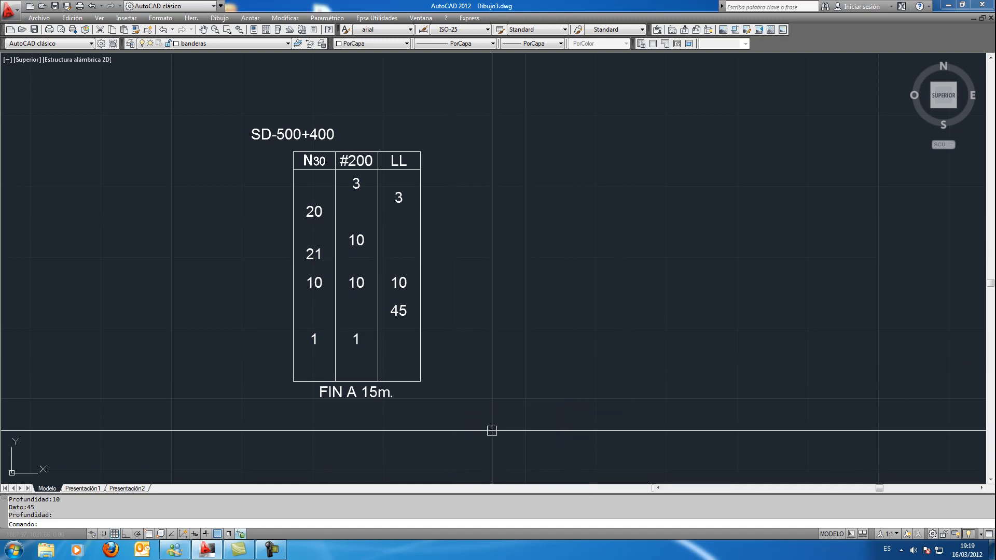
key(Escape)
text(c*Cancelar*)
key(Escape)
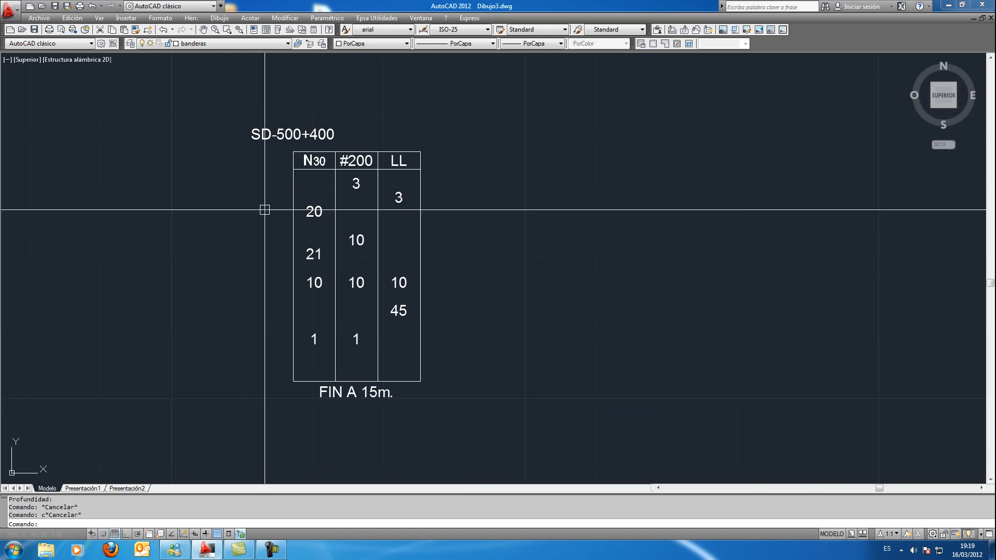
text(c)
key(Return)
key(Escape)
click(448, 403)
click(205, 102)
key(Escape)
Copy the entire SD-500+400 borehole flag into the empty space to its right
text(c)
key(Return)
click(235, 110)
click(498, 430)
key(Return)
click(384, 94)
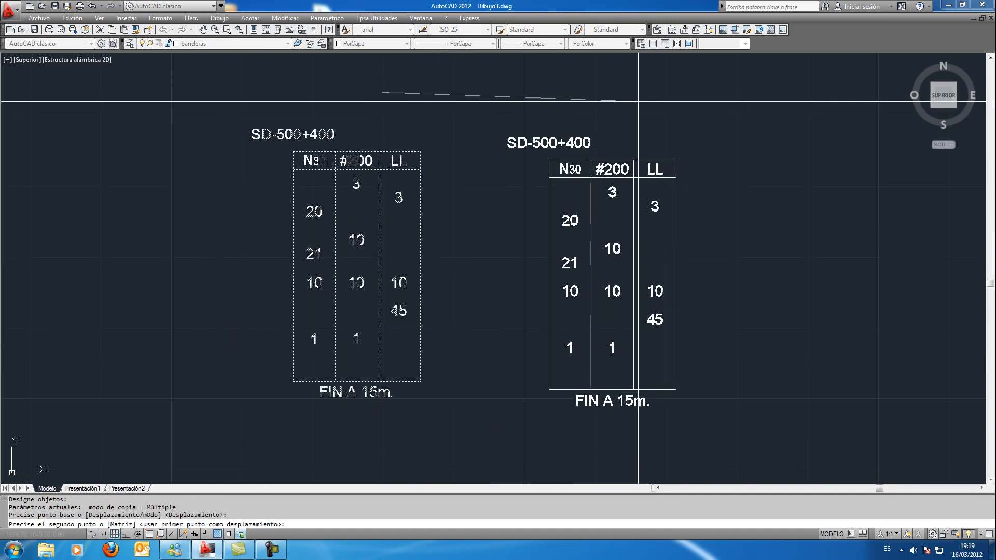
click(646, 86)
key(Escape)
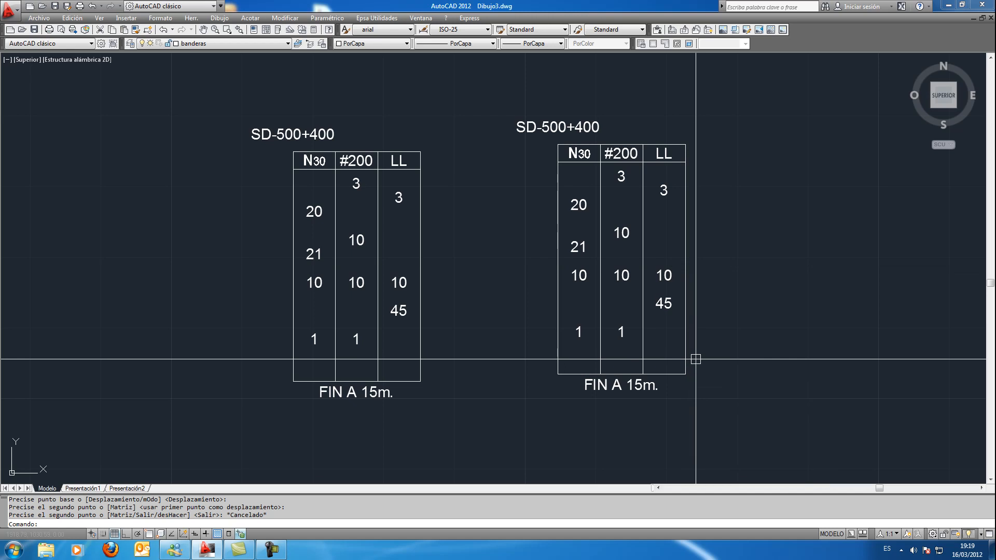
Move the copied flag's bottom line and its FIN A 15m. text straight down, away from the columns
middle_drag(752, 338, 654, 334)
key(Escape)
key(Escape)
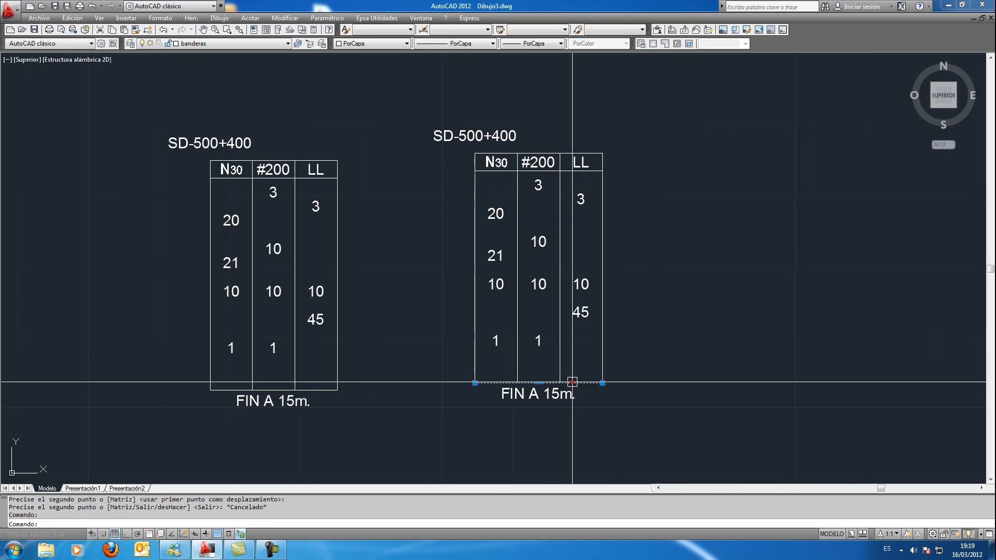
click(582, 386)
key(Escape)
text(d)
key(space)
click(581, 403)
click(567, 370)
key(space)
click(677, 335)
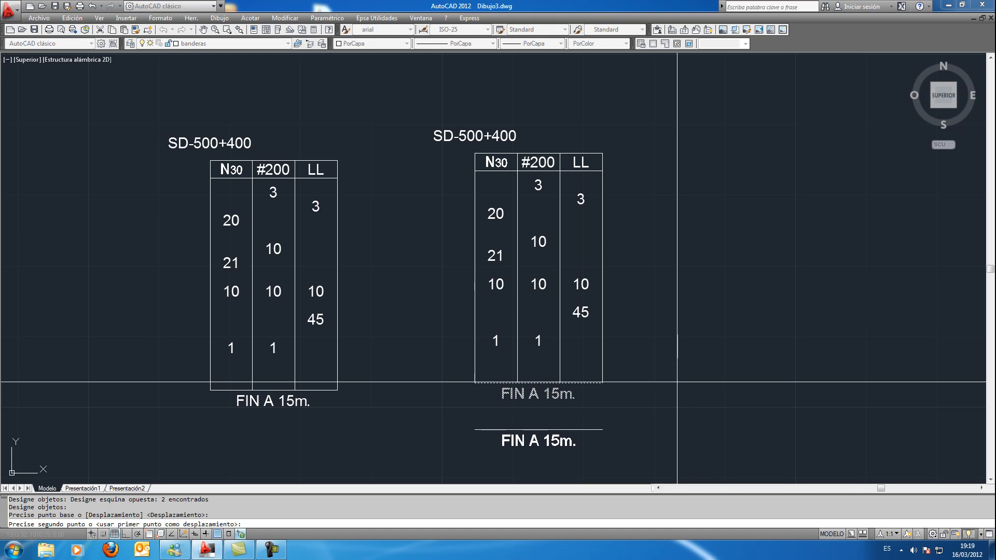
click(677, 381)
Erase the entire copied borehole flag, keeping the original
scroll(580, 394, down, 4)
scroll(580, 395, up, 3)
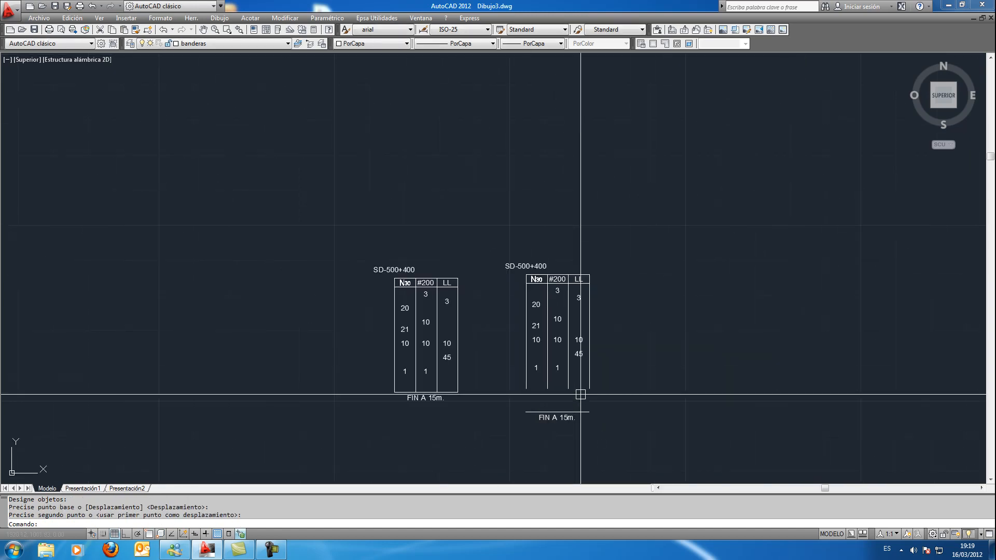
text(b)
key(space)
click(604, 411)
click(504, 228)
key(Return)
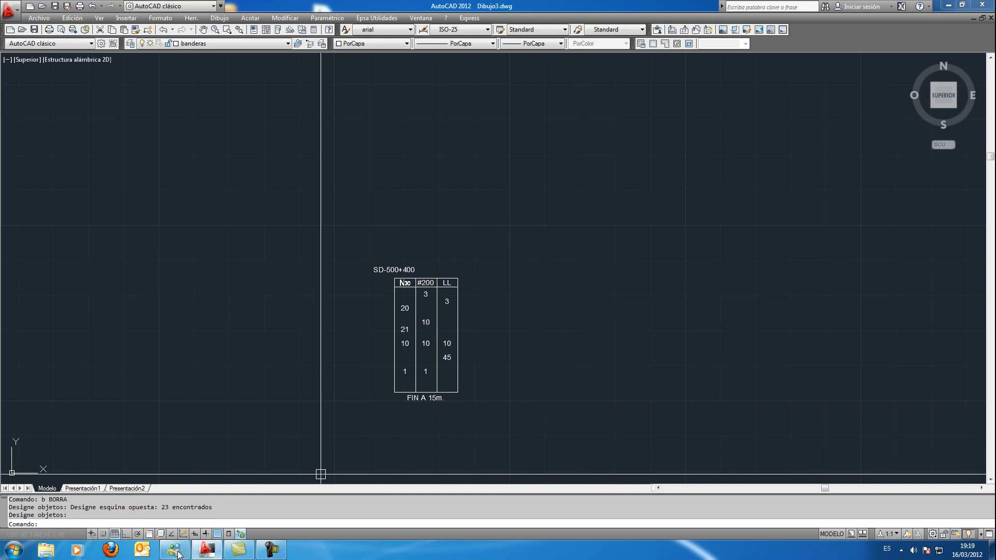
Switch to Windows Explorer and show the computer's drives (Equipo)
mouse_move(217, 553)
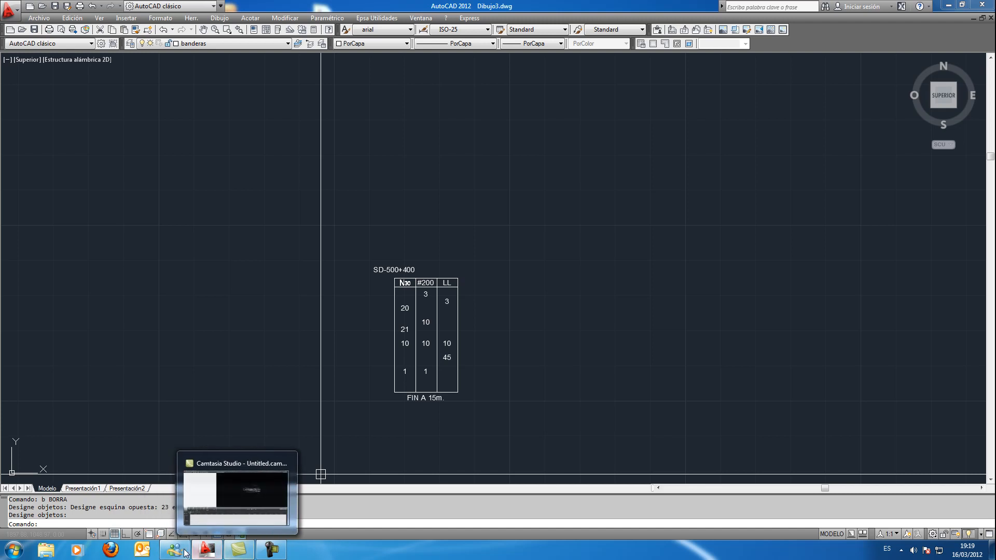
click(14, 550)
click(181, 410)
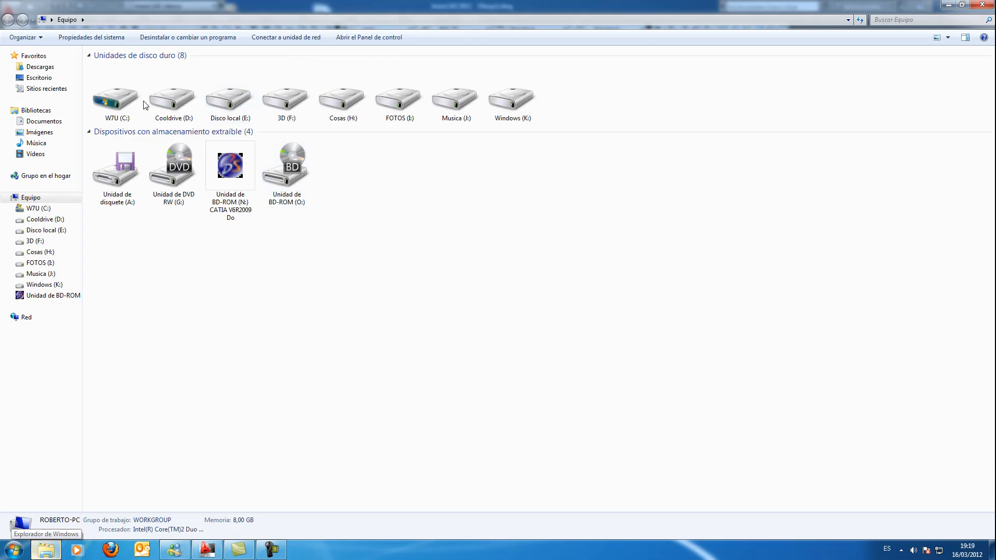
Open BANDERA A-3.txt from the Programas Epsa\epsa\atributos folder on drive C
double_click(132, 101)
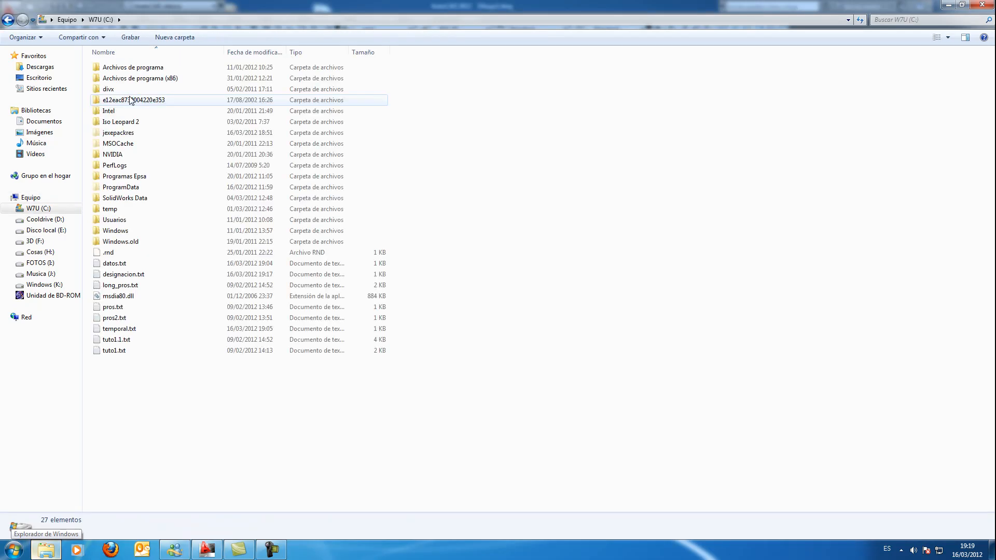
double_click(127, 176)
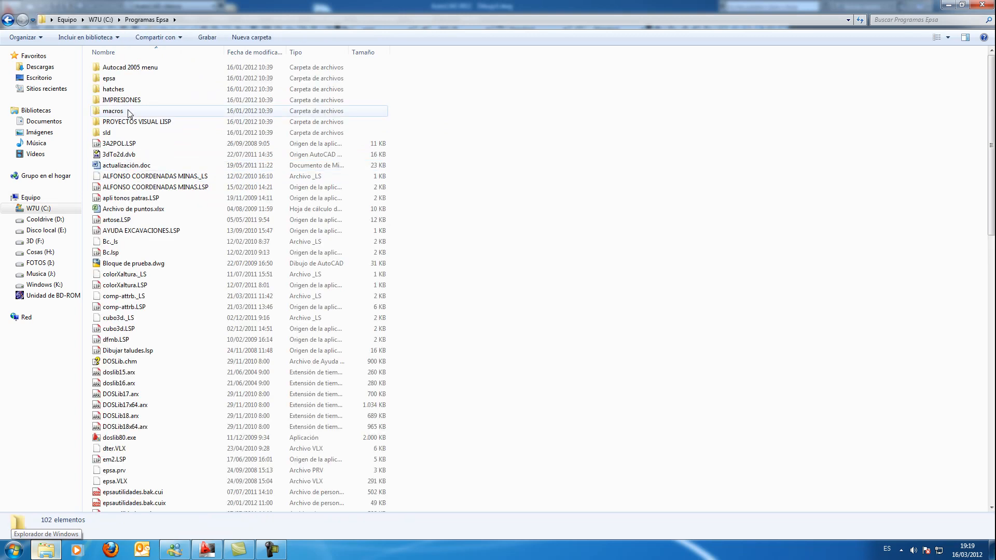
double_click(125, 81)
double_click(117, 89)
double_click(132, 110)
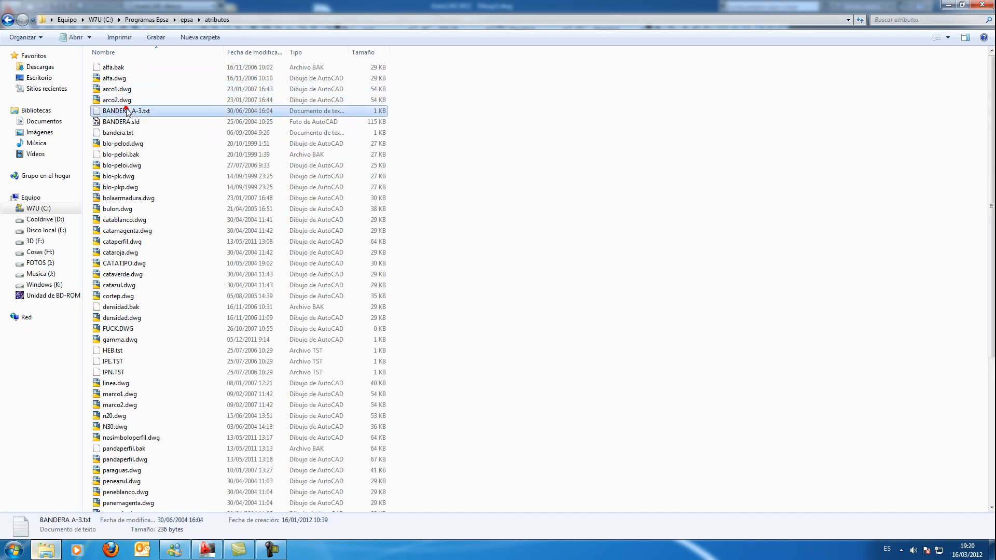
double_click(203, 81)
Review the predefined flag settings in the text file: text height, upper flag point, X value per column and block scale factor
drag(96, 162, 2, 29)
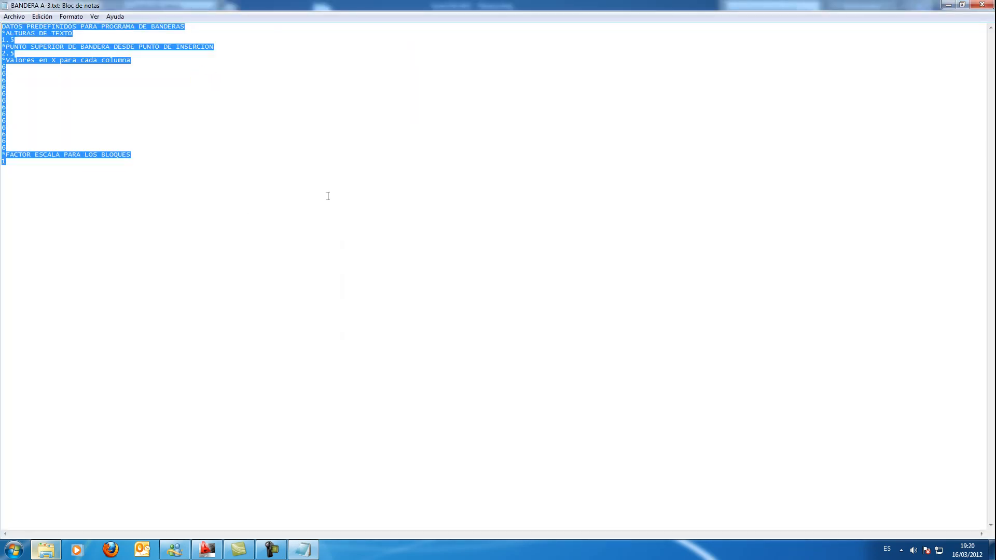
click(23, 160)
drag(23, 160, 2, 38)
click(15, 71)
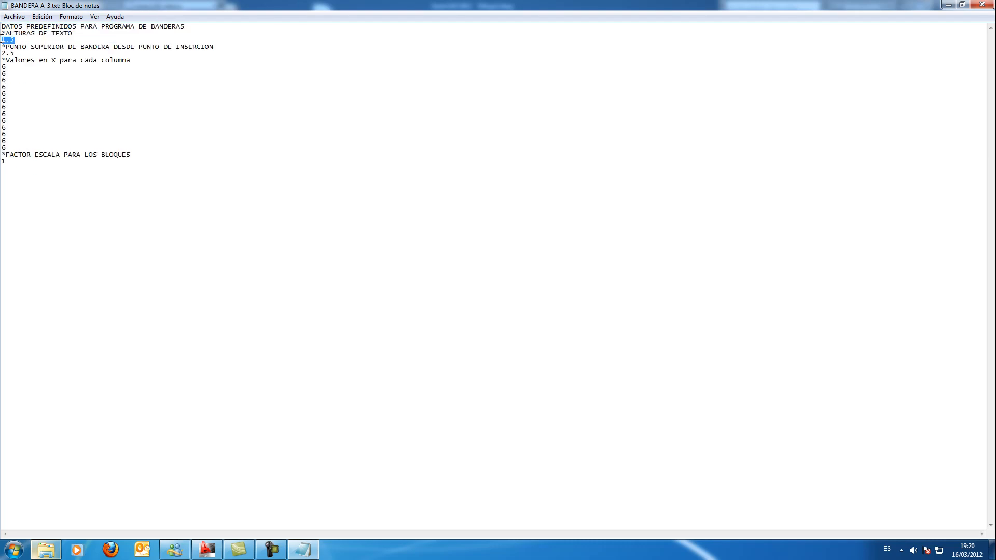
double_click(29, 46)
click(18, 54)
double_click(39, 54)
drag(13, 67, 14, 95)
click(16, 83)
click(8, 67)
click(10, 80)
double_click(274, 5)
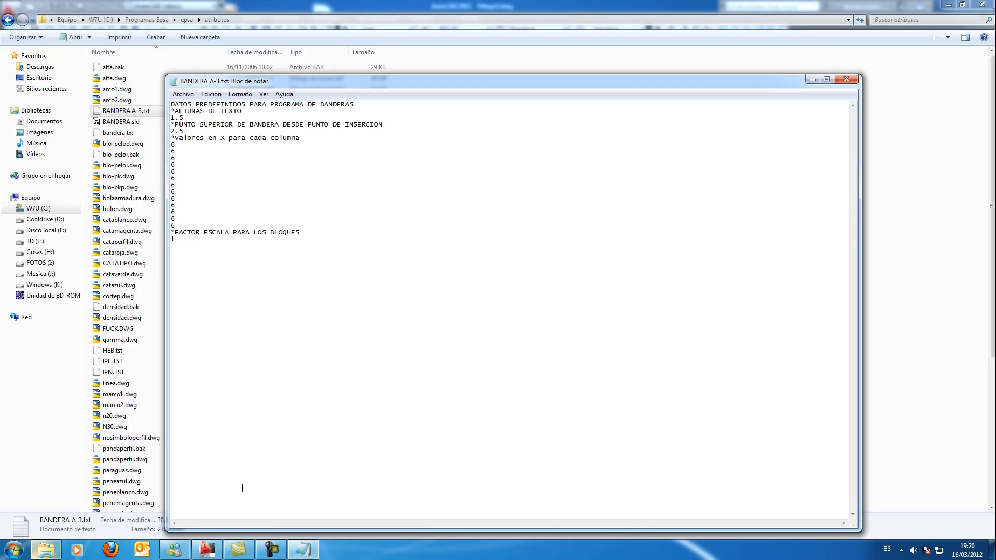
Switch to AutoCAD and examine the SD-500+400 flag's N30 heading and column layout
click(207, 550)
scroll(405, 243, up, 5)
click(406, 295)
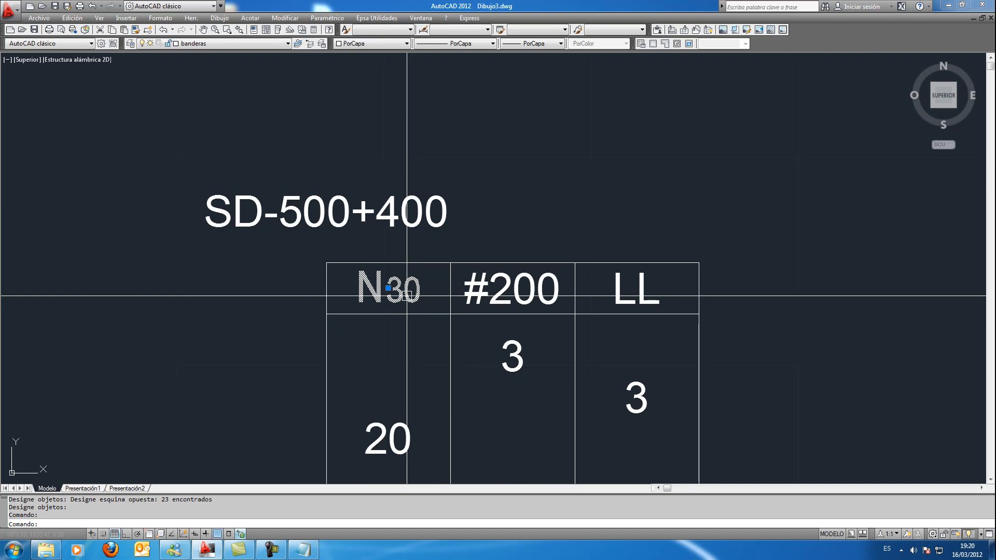
key(Escape)
key(Escape)
scroll(407, 296, down, 6)
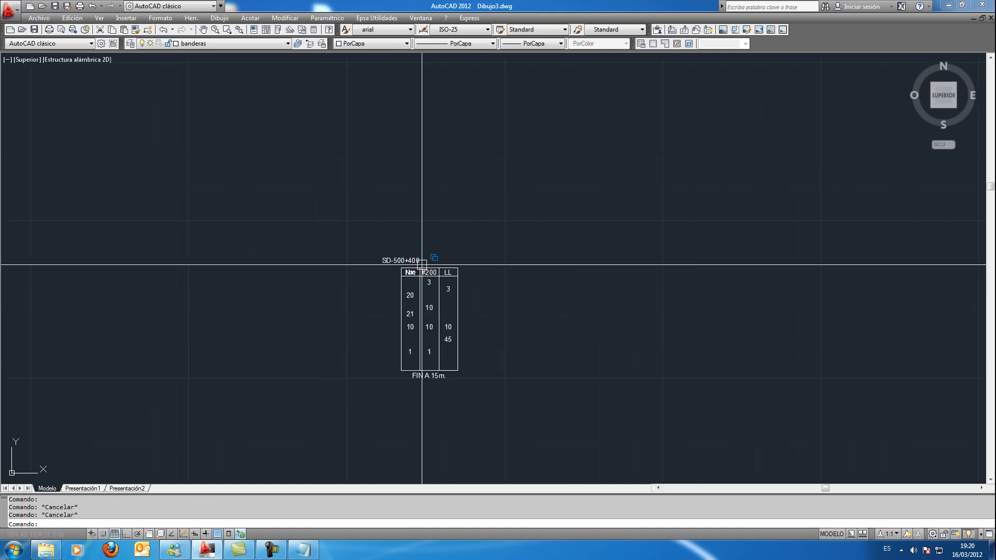
scroll(439, 300, up, 4)
scroll(446, 331, up, 2)
scroll(446, 330, down, 7)
scroll(447, 331, up, 1)
key(Escape)
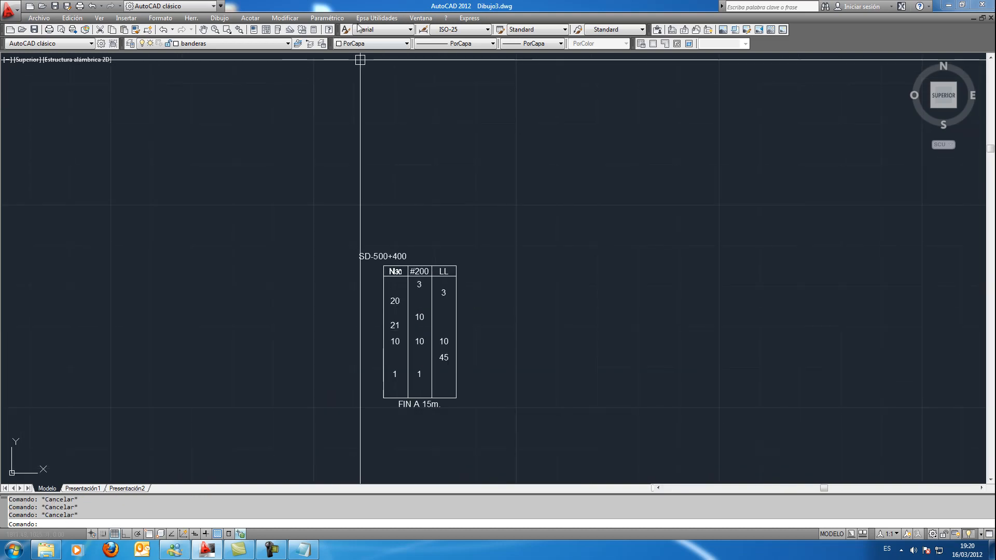
Start a Banderas Penetro Grafica flag at general scale 400 with the 10-blow auxiliary line, inserted right of the SD-500+400 flag
click(377, 17)
mouse_move(394, 30)
mouse_move(509, 32)
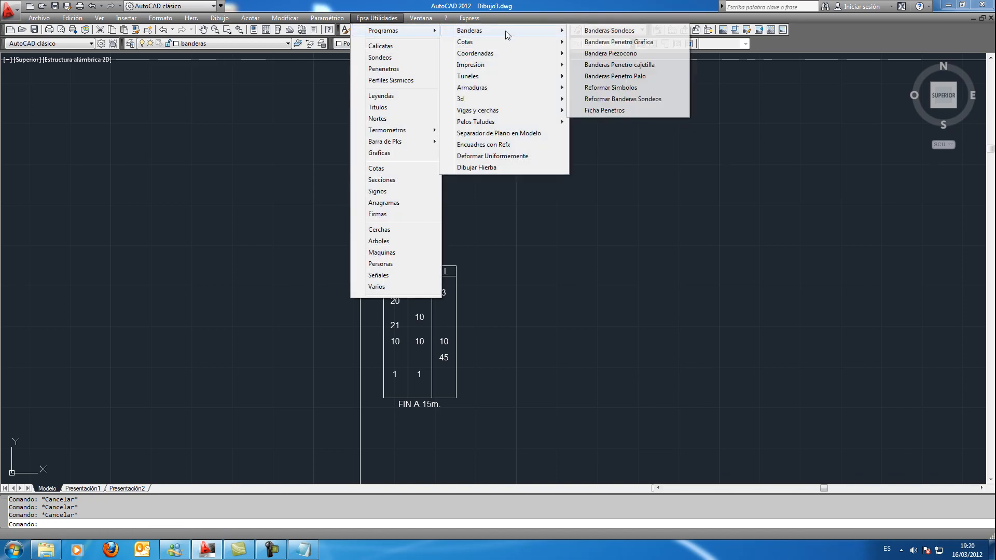
click(644, 42)
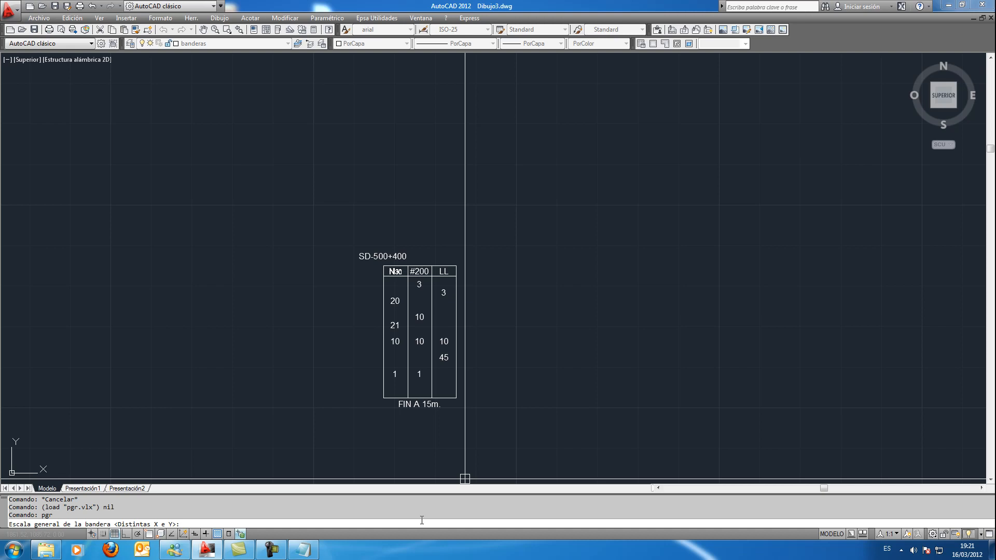
key(Return)
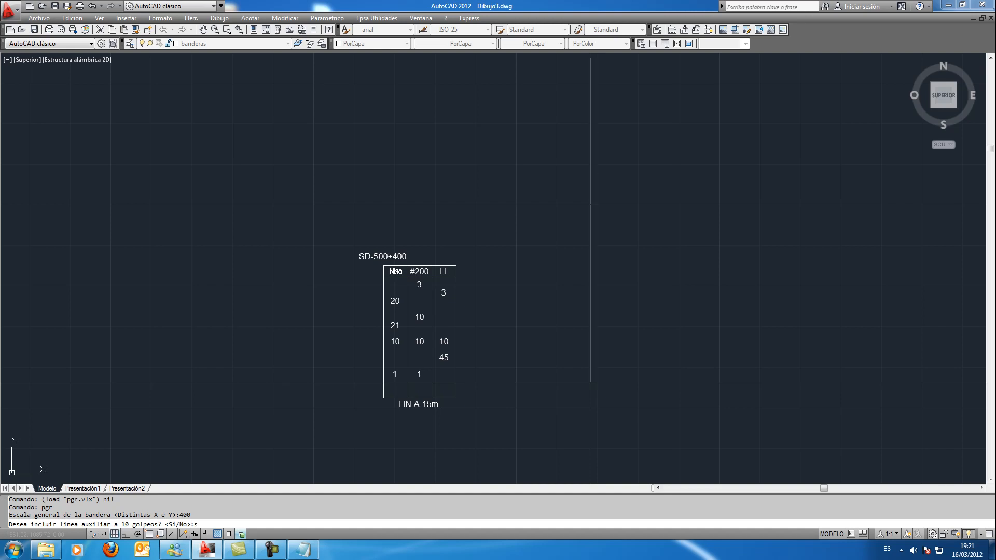
key(Return)
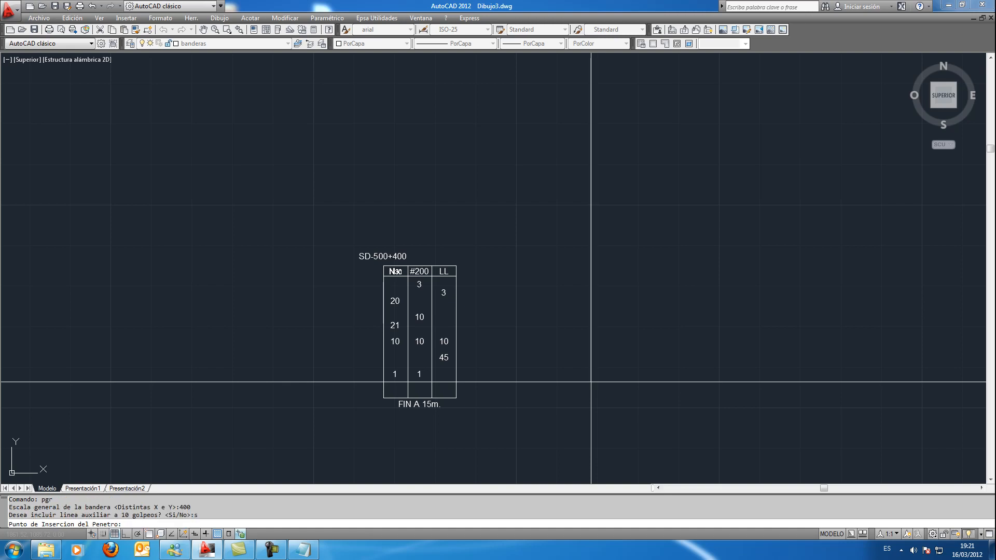
click(613, 280)
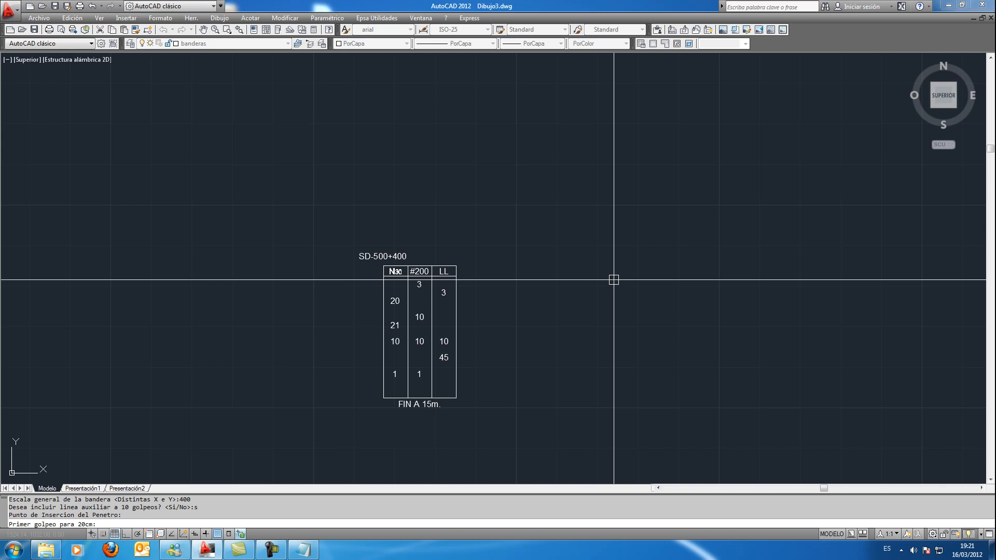
Enter the blow counts 12, 14, 12, 15, 13, 15 and 21 for depths 0.2 to 1.4
text(12)
key(Return)
text(14)
key(Return)
text(12)
key(Return)
text(15)
key(Return)
text(13)
key(Return)
key(Return)
text(210)
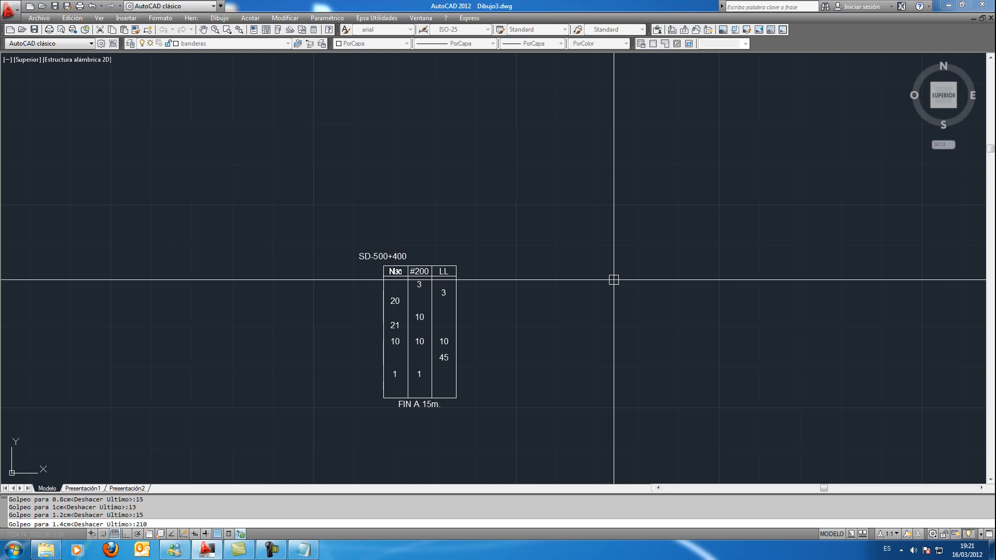
key(BackSpace)
key(Return)
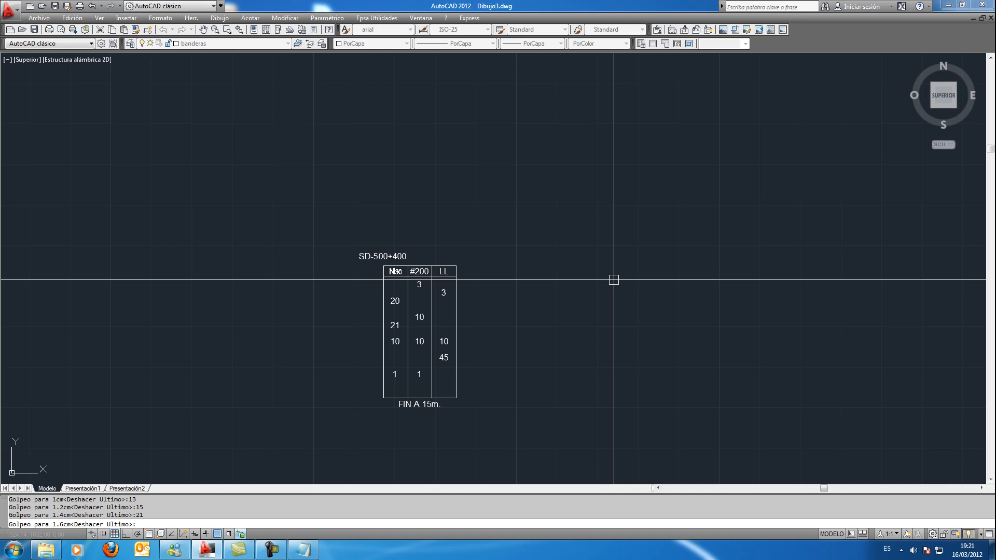
Enter the blow counts for depths 1.6 to 3, with 10 at 1.8 and 41, 20, 41, 21, 20 from 2.2 onward
key(Return)
text(10)
key(Return)
key(Return)
text(41)
key(Return)
text(20)
key(Return)
text(41)
key(Return)
key(Return)
key(Return)
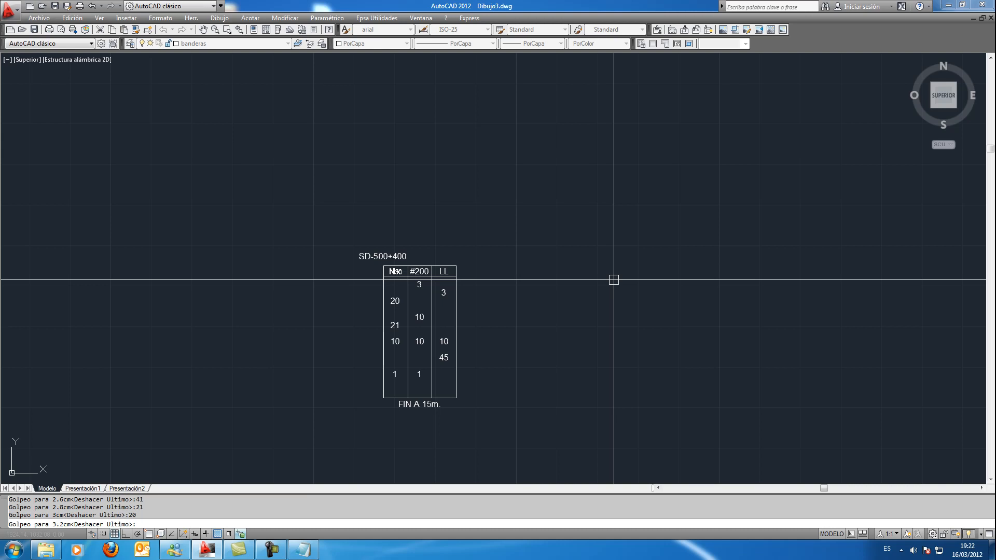
Undo the last three blow counts, going back to depth 2.6
text(d)
key(Return)
key(Return)
text(d)
key(Return)
key(Return)
text(d)
key(Return)
key(Return)
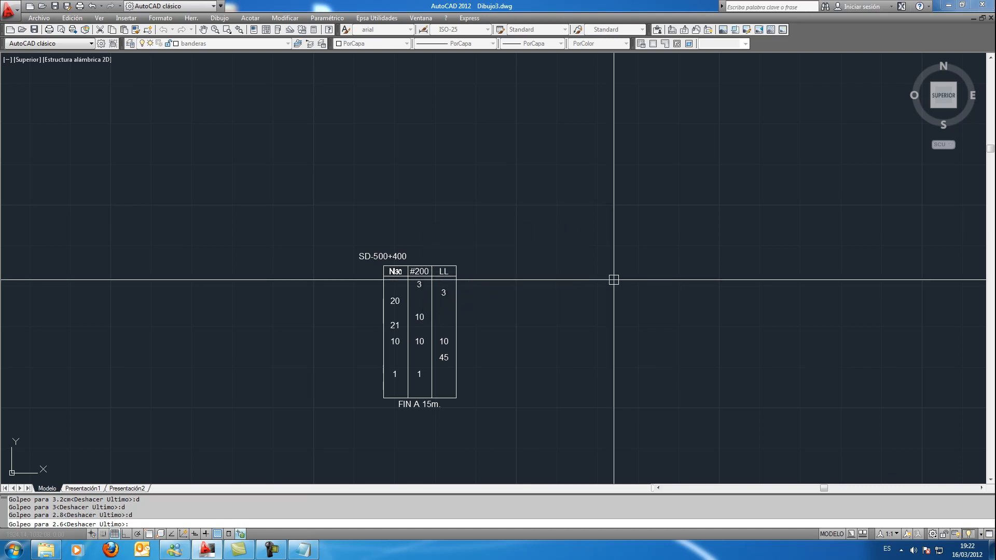
Enter the blow counts 12, 32, 21 and 14 for depths 2.6 to 3.2 and finish the penetrometer graph
text(12)
key(Return)
text(32)
key(Return)
text(21)
key(Return)
text(1)
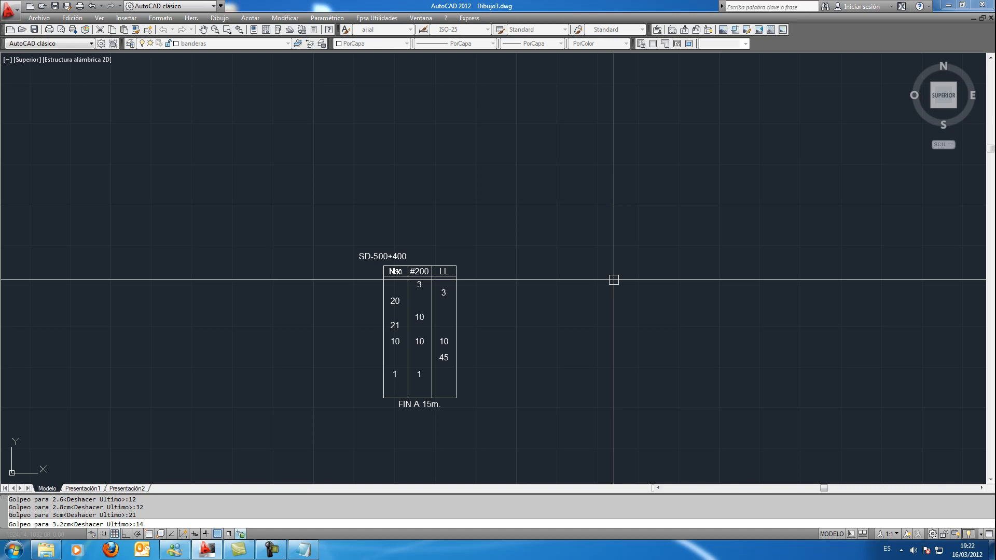
text(4)
key(Return)
key(Return)
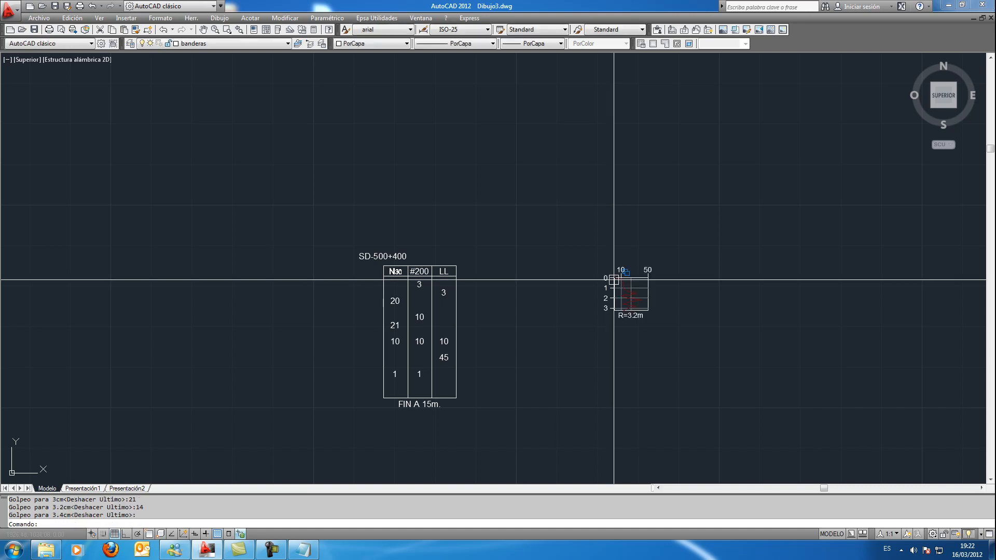
Examine the new penetrometer graph and the start of its red blow-count curve at depth 0
scroll(630, 303, up, 10)
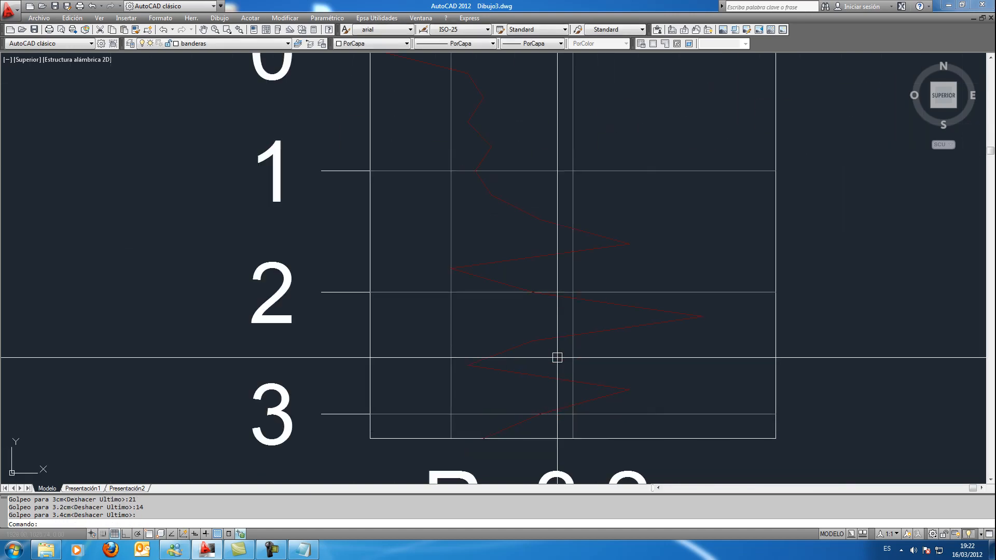
scroll(557, 357, down, 3)
scroll(480, 150, up, 3)
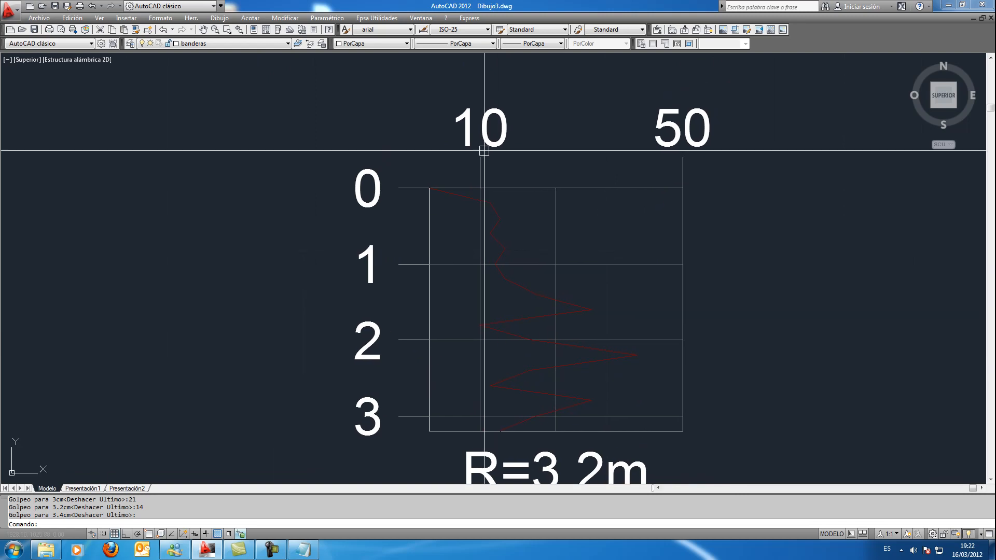
click(467, 196)
scroll(470, 198, up, 5)
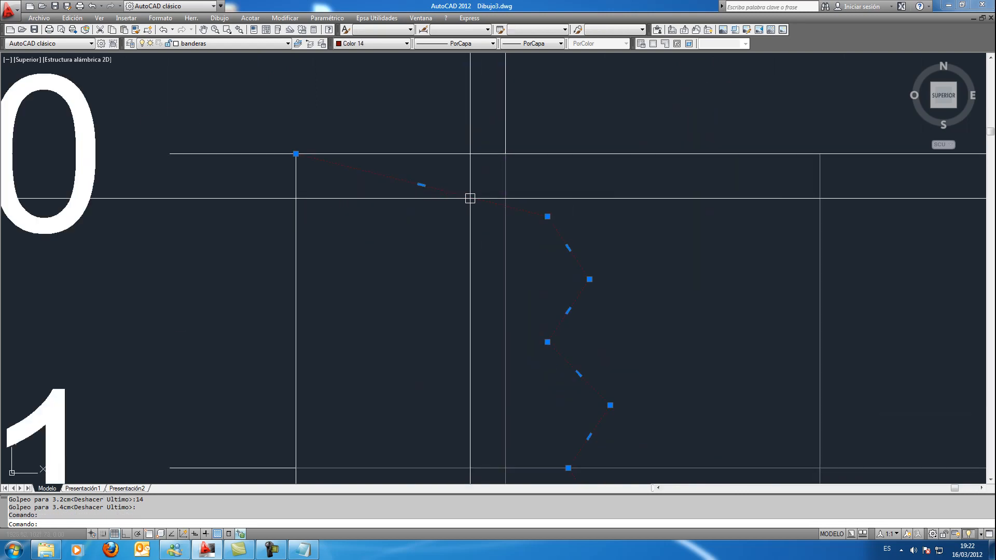
scroll(471, 198, down, 8)
scroll(474, 198, up, 3)
scroll(476, 198, down, 4)
middle_drag(477, 197, 450, 203)
key(Escape)
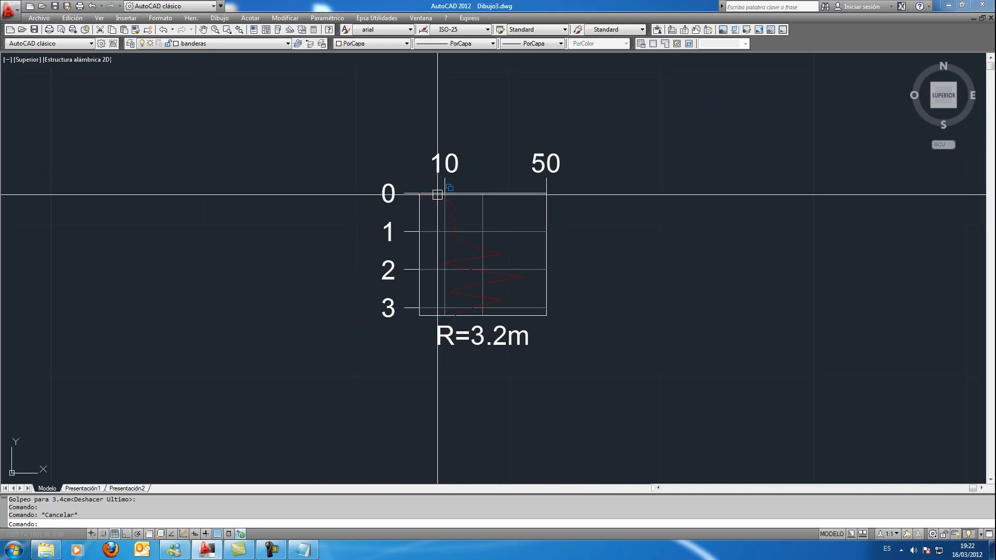
Inspect the vertices of the red blow-count polyline and the graph's 10 and 50 blow scale, leaving nothing selected
scroll(444, 195, up, 2)
middle_drag(444, 196, 434, 208)
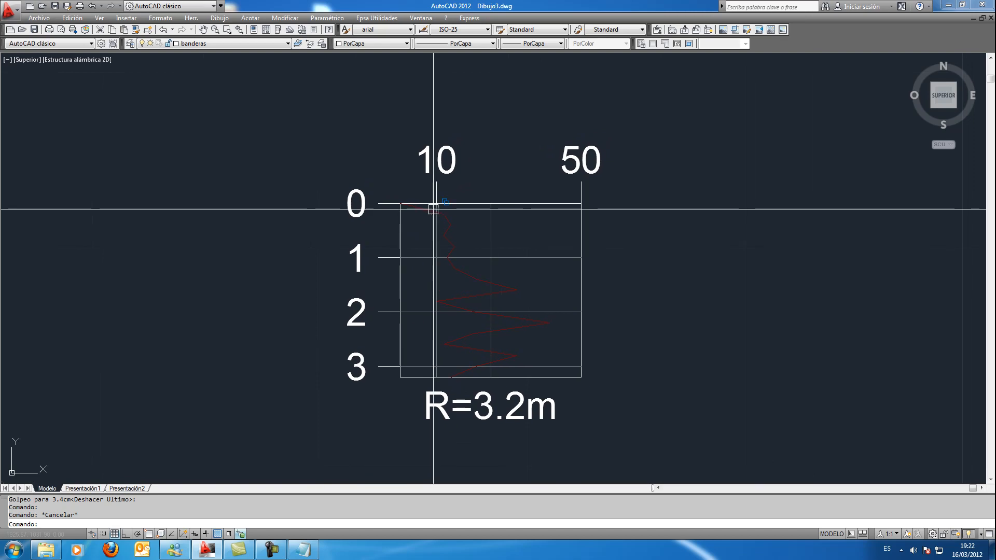
scroll(432, 210, up, 4)
click(429, 208)
scroll(482, 222, down, 5)
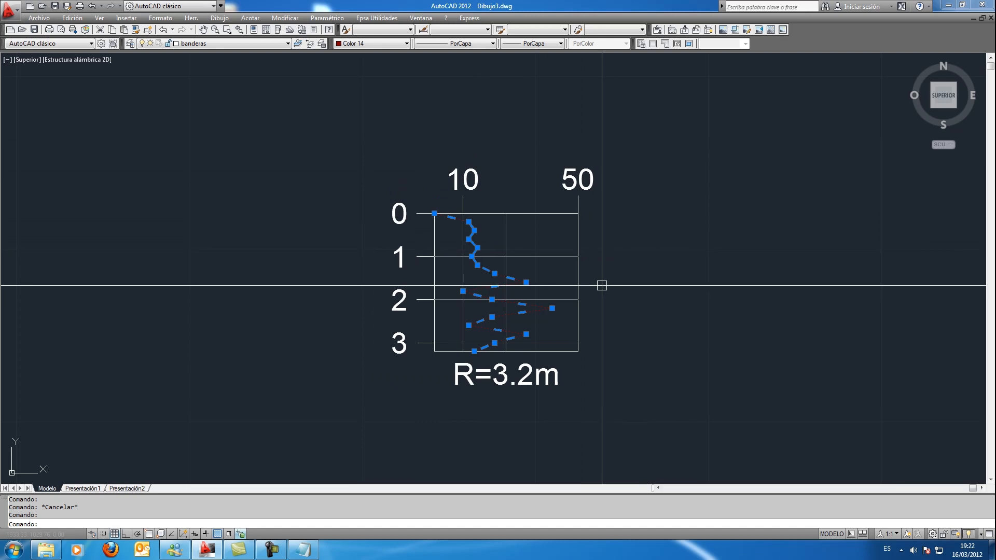
key(Escape)
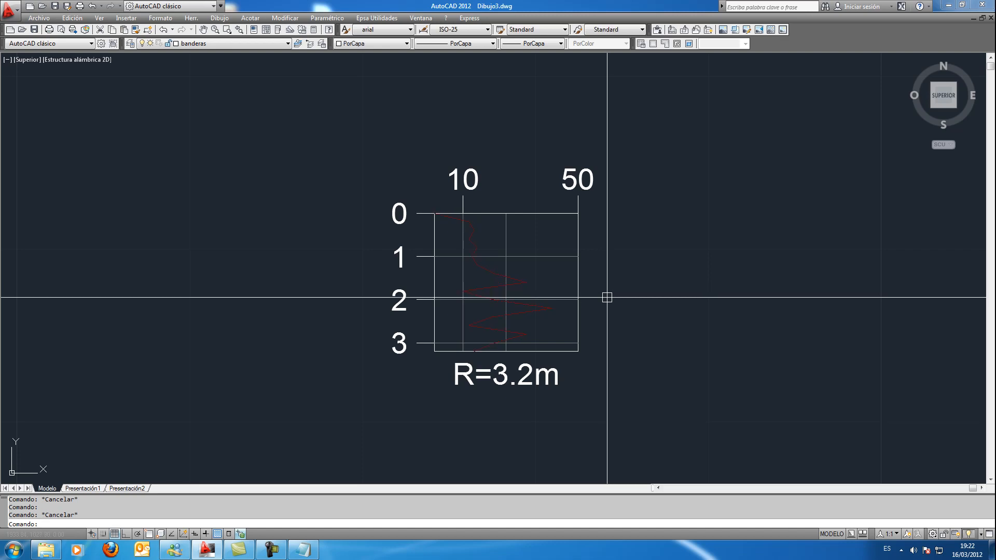
click(635, 412)
click(396, 155)
key(Escape)
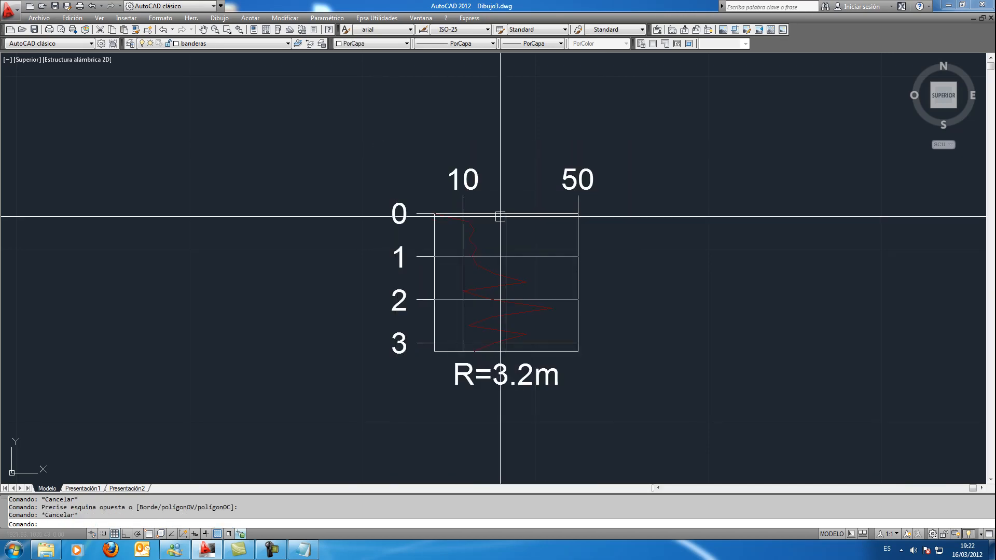
middle_drag(620, 262, 606, 260)
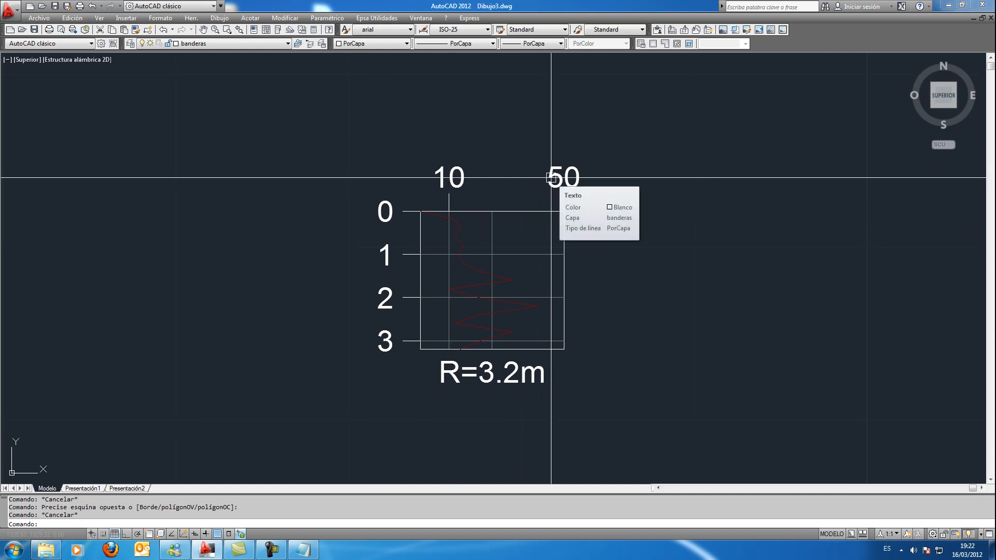
Draw a second PGR penetrometer graph right of the first, with blow counts 10, 25, 36, 50, 60, 1 and 40 for depths 0.2 to 1.4
text(PGR)
key(Return)
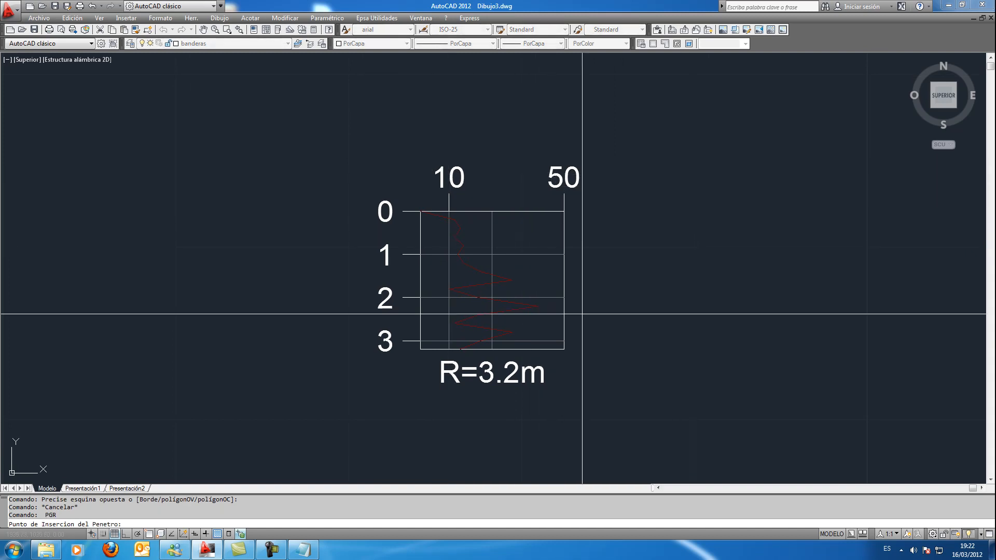
click(690, 215)
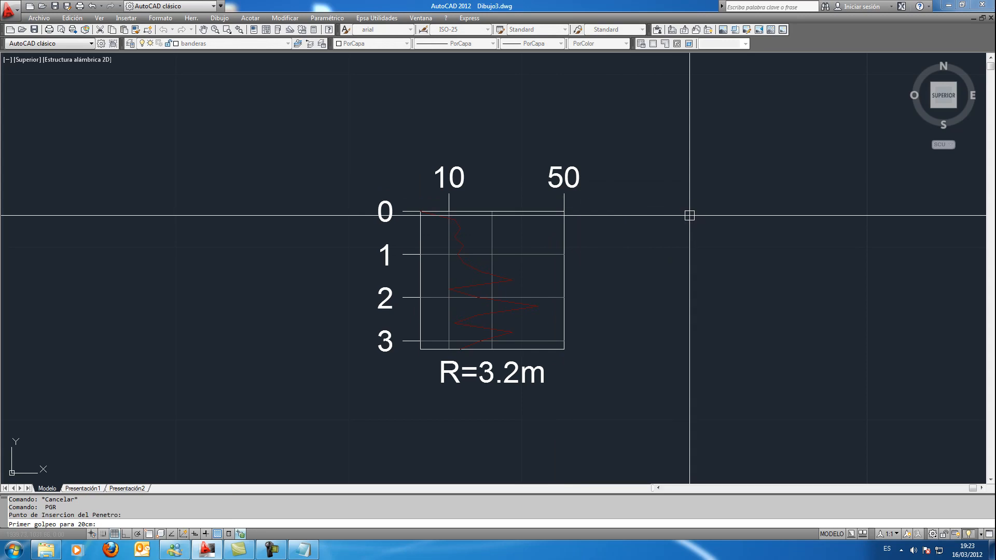
text(10)
key(Return)
text(25)
key(Return)
key(Return)
text(50)
key(Return)
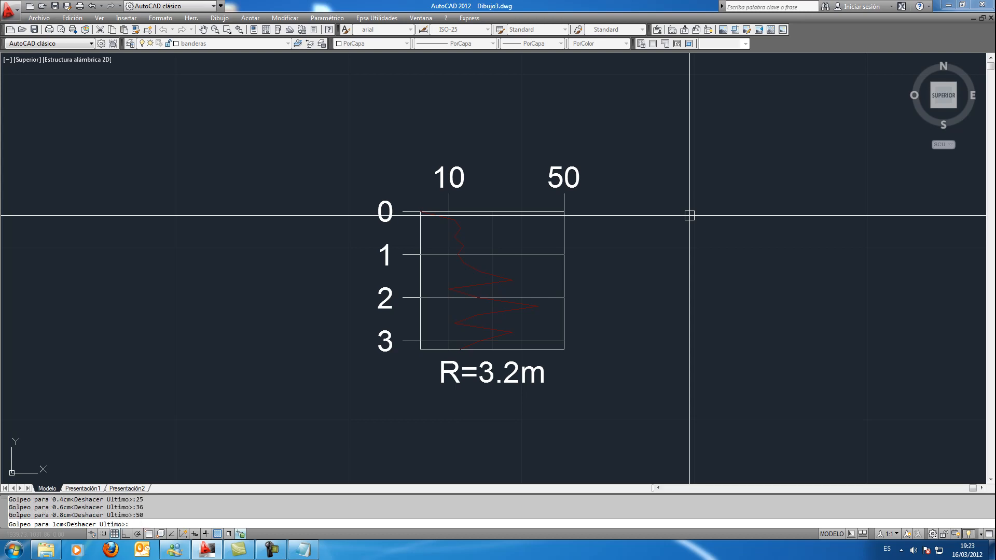
key(Return)
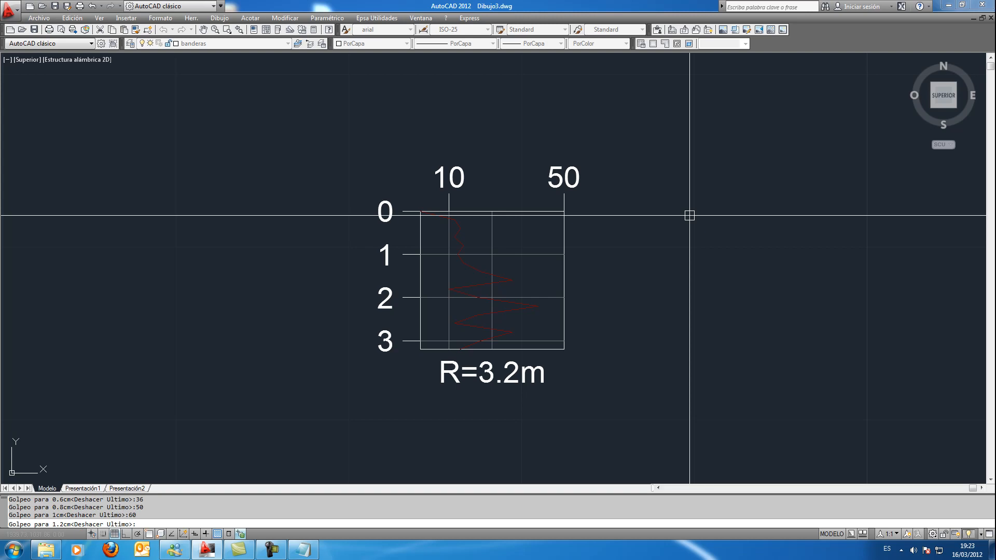
key(Return)
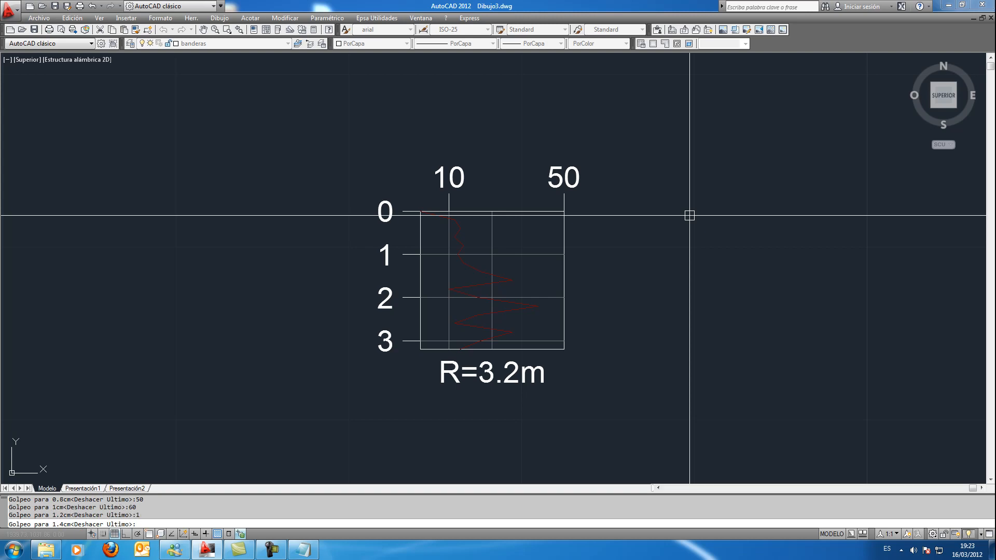
key(Return)
key(Return)
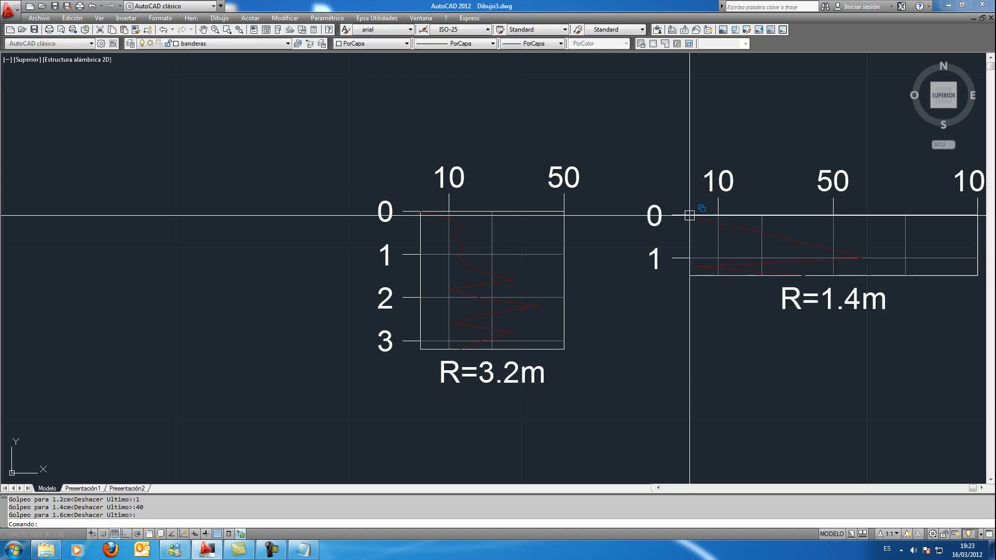
Examine the two penetrometer graphs side by side, comparing their 10, 50 and 100 blow scales
middle_drag(769, 179, 565, 186)
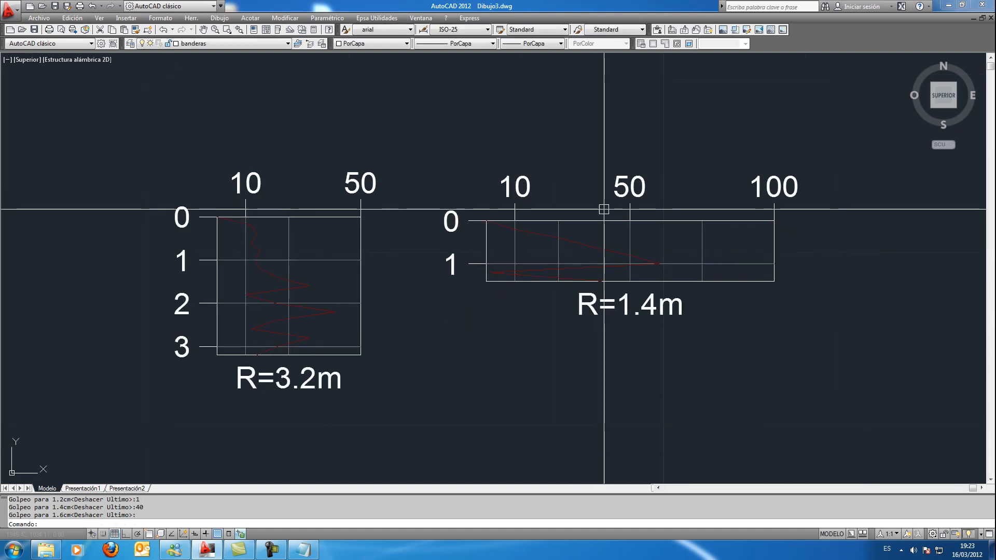
click(822, 198)
click(620, 118)
key(Escape)
scroll(643, 145, down, 2)
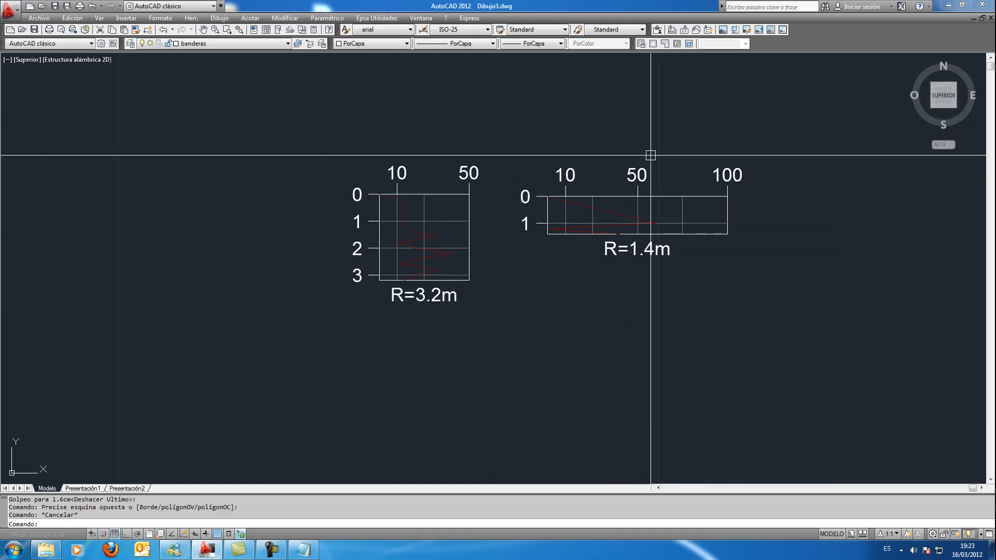
scroll(594, 167, up, 6)
middle_drag(418, 95, 571, 67)
scroll(588, 77, down, 2)
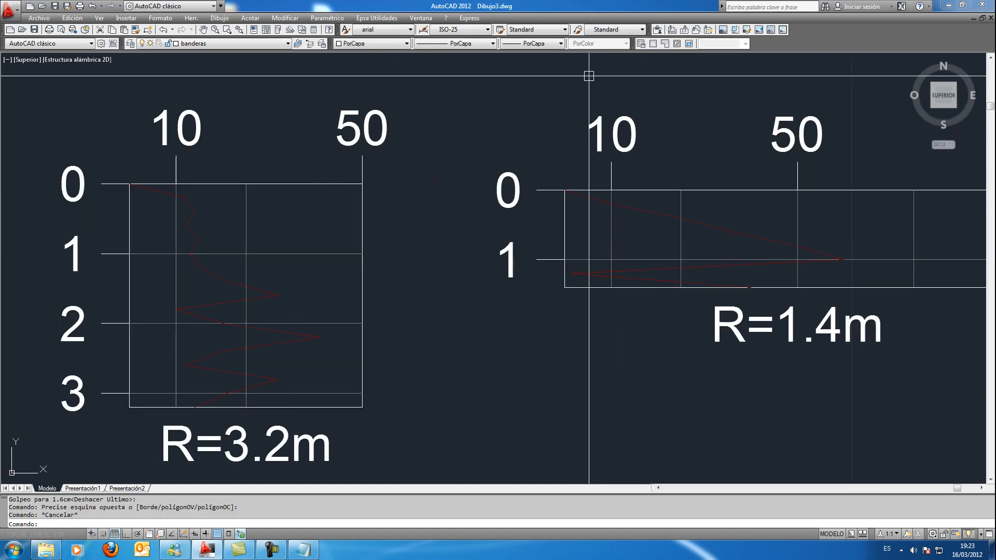
middle_drag(160, 147, 284, 165)
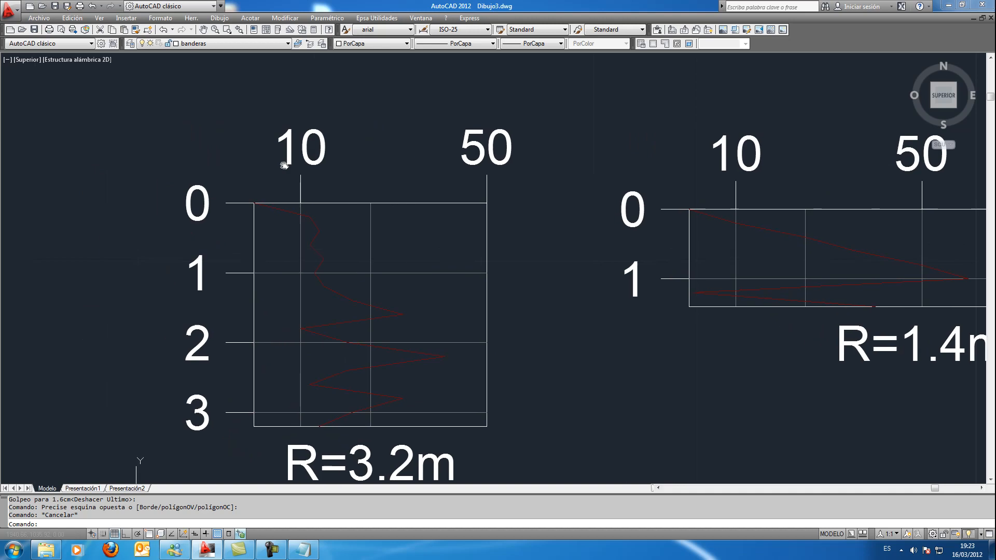
click(328, 188)
click(284, 153)
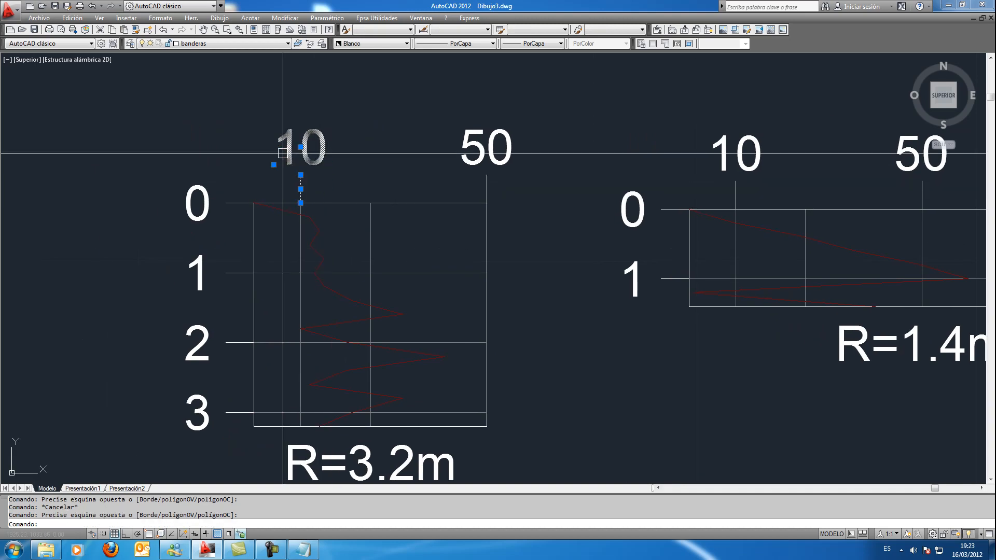
click(301, 254)
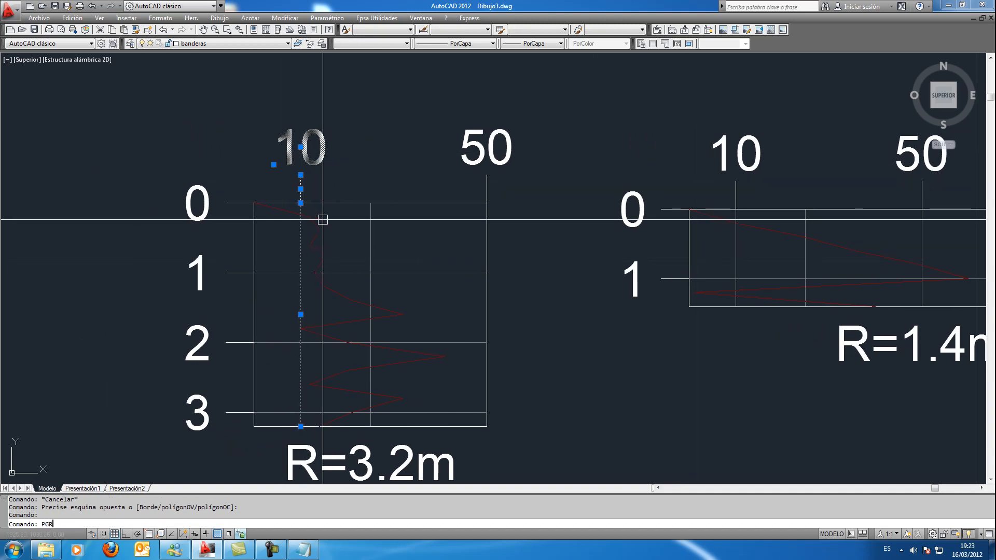
text(PGR)
key(BackSpace)
key(BackSpace)
key(BackSpace)
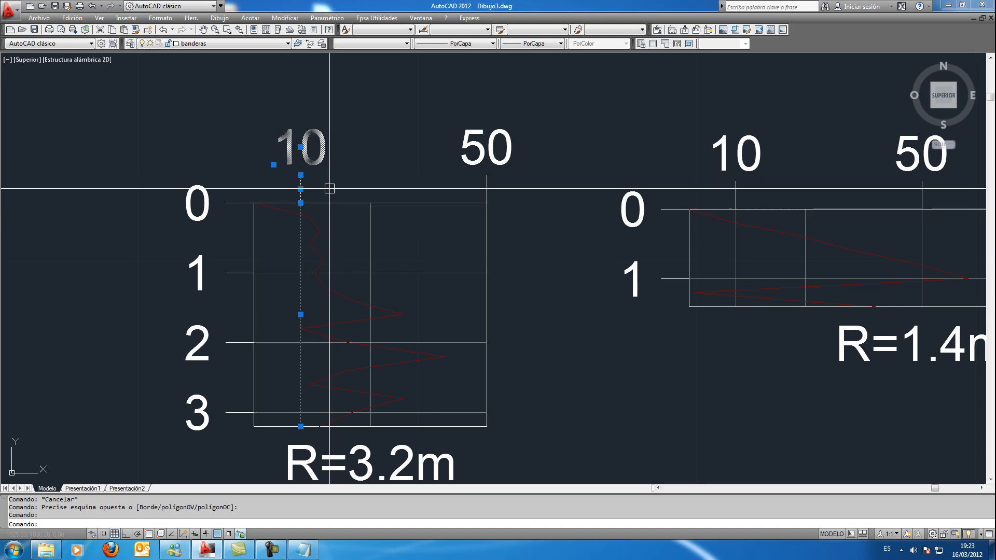
key(Escape)
Delete the 10-blow label, its tick and its vertical grid line from the R=3.2m penetrometer graph
click(329, 185)
click(284, 136)
click(301, 236)
key(Delete)
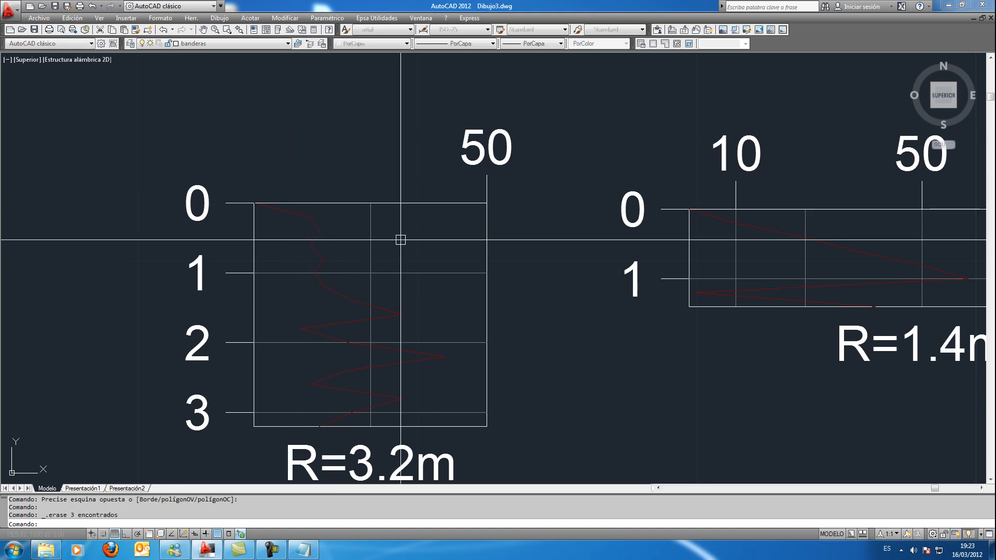
Run the Bandera Piezocono routine, review its prompt for an .xls file and close it without choosing a file
scroll(571, 263, down, 5)
middle_drag(568, 260, 422, 287)
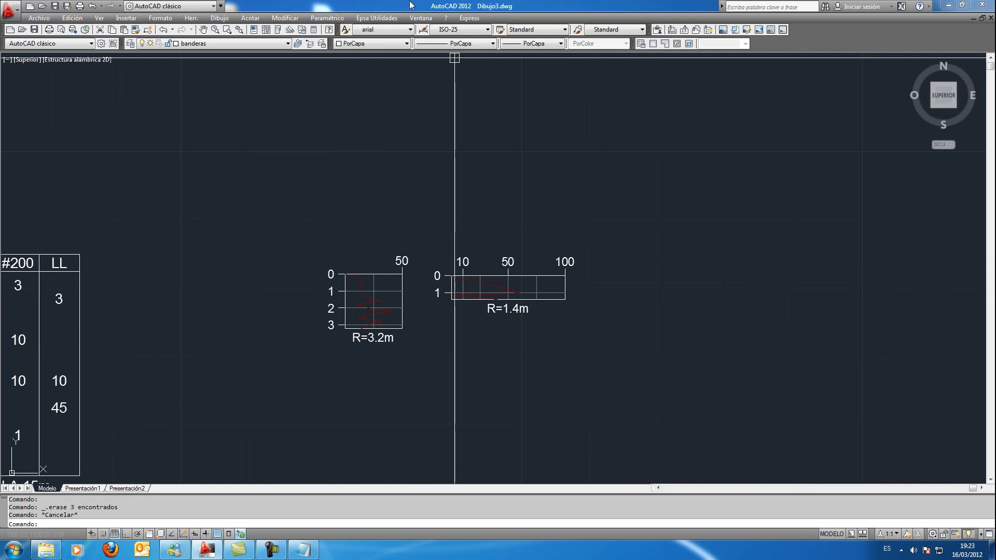
click(377, 17)
mouse_move(384, 30)
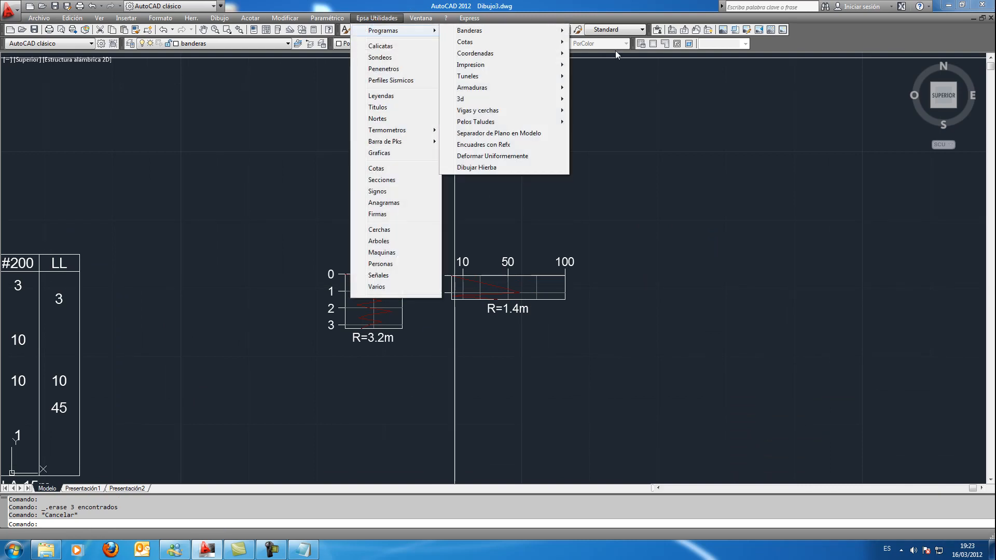
mouse_move(525, 31)
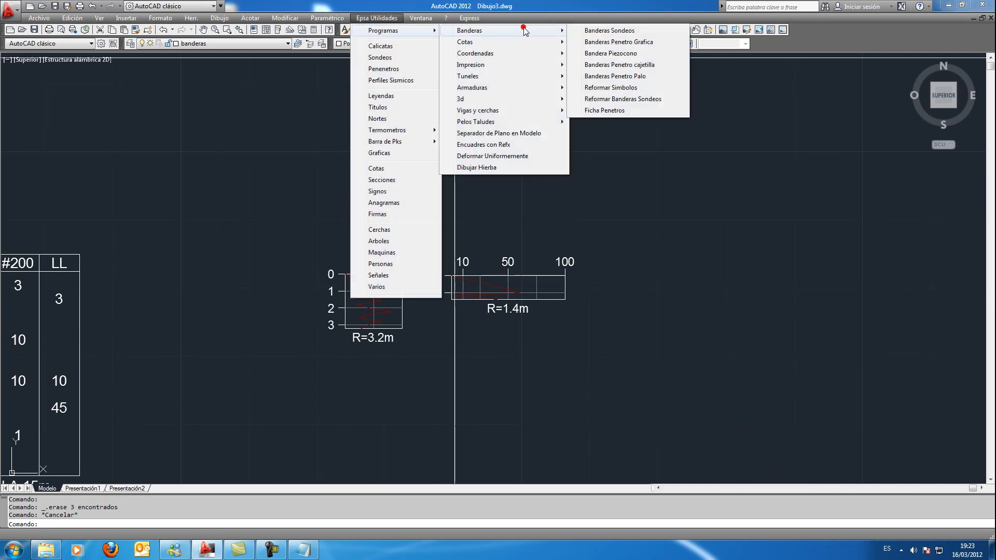
click(641, 54)
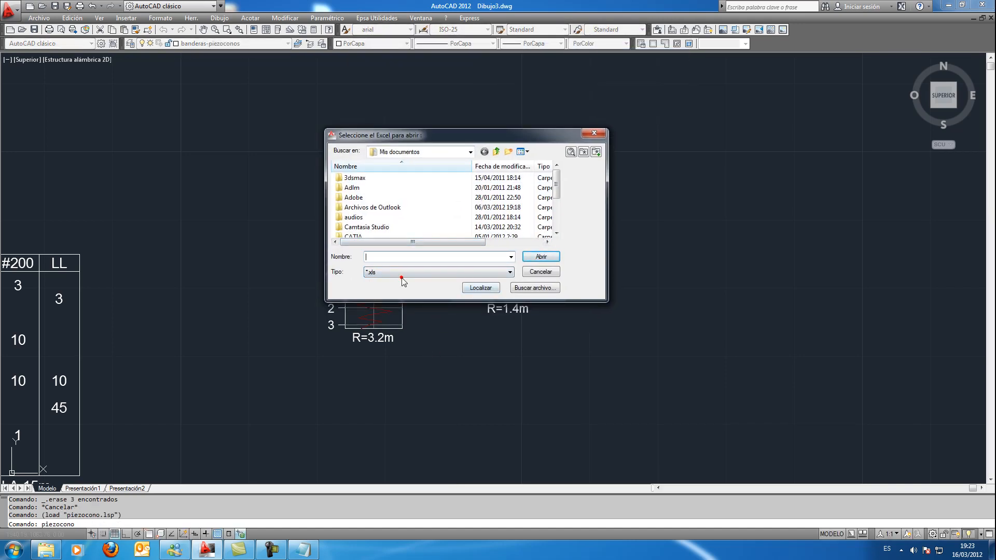
click(379, 275)
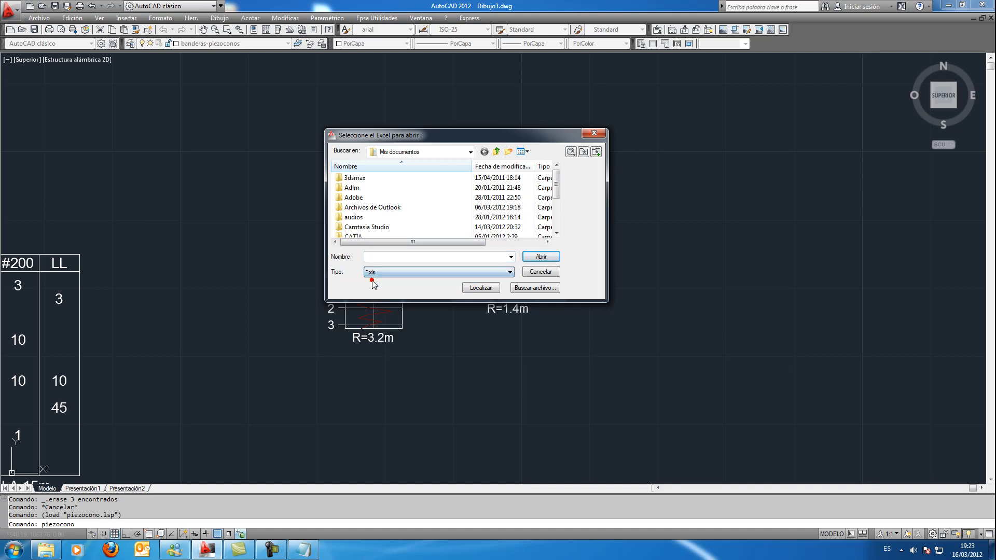
drag(563, 136, 599, 136)
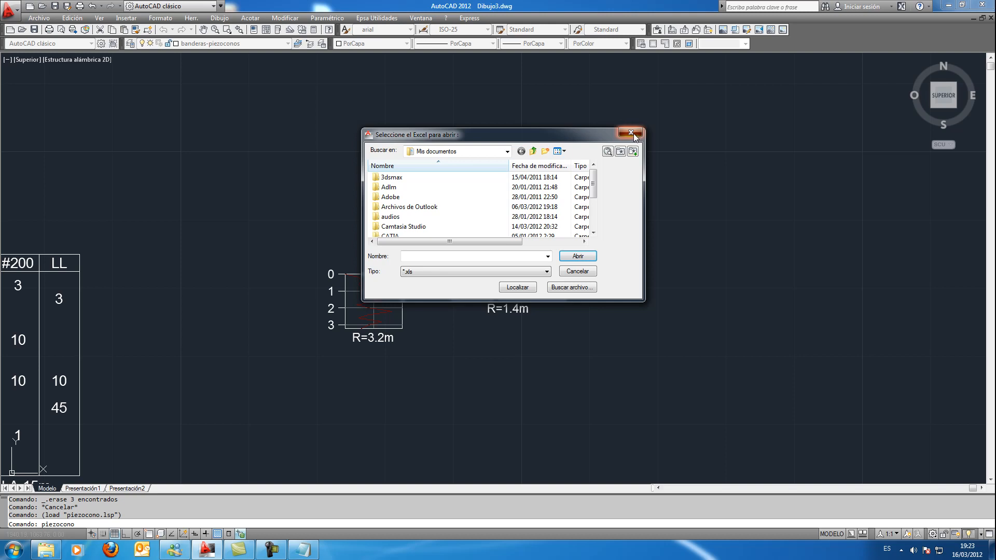
click(631, 133)
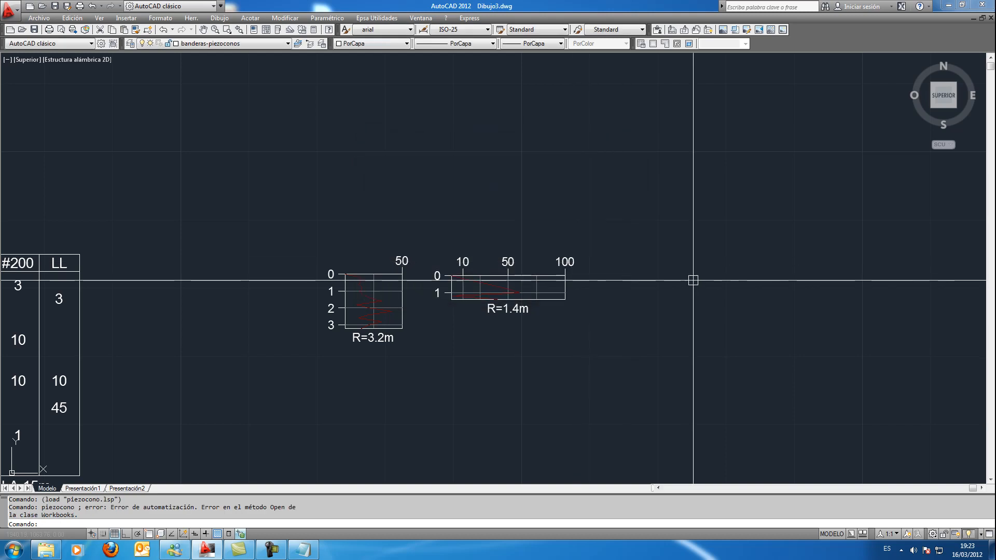
Start a Banderas Penetro cajetilla flag right of the two graphs, named p-5 with a penetrometer depth of 6
click(377, 19)
click(377, 29)
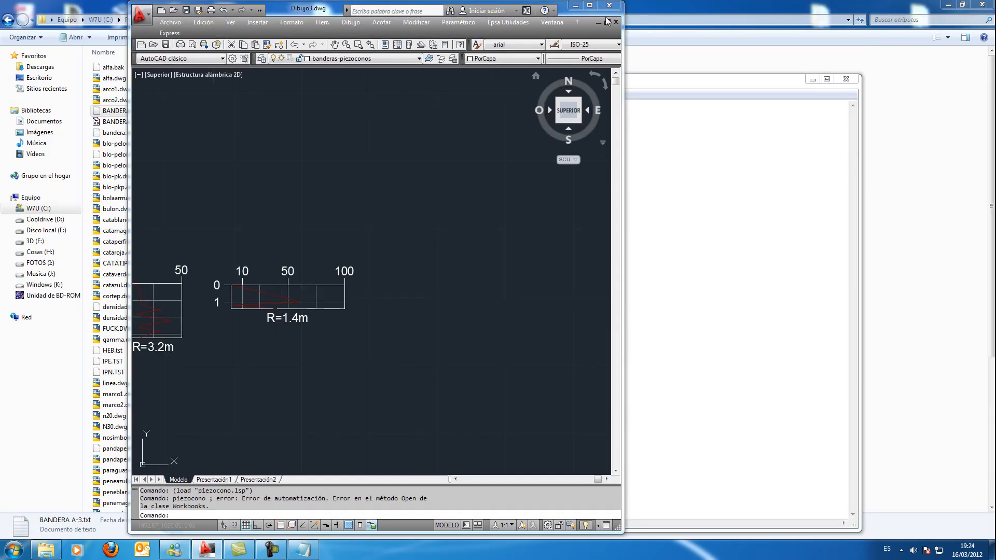
click(589, 5)
click(373, 18)
mouse_move(383, 31)
mouse_move(475, 31)
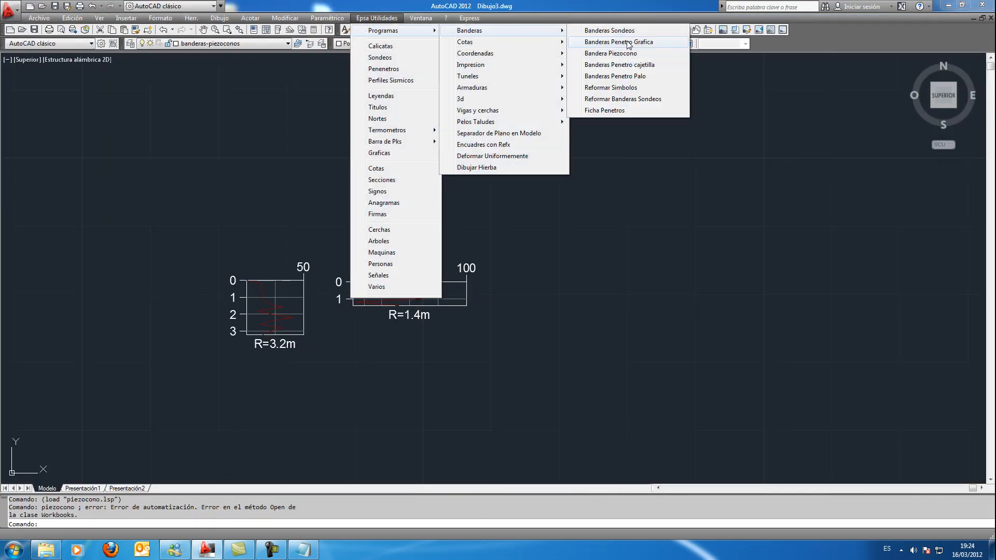
click(643, 67)
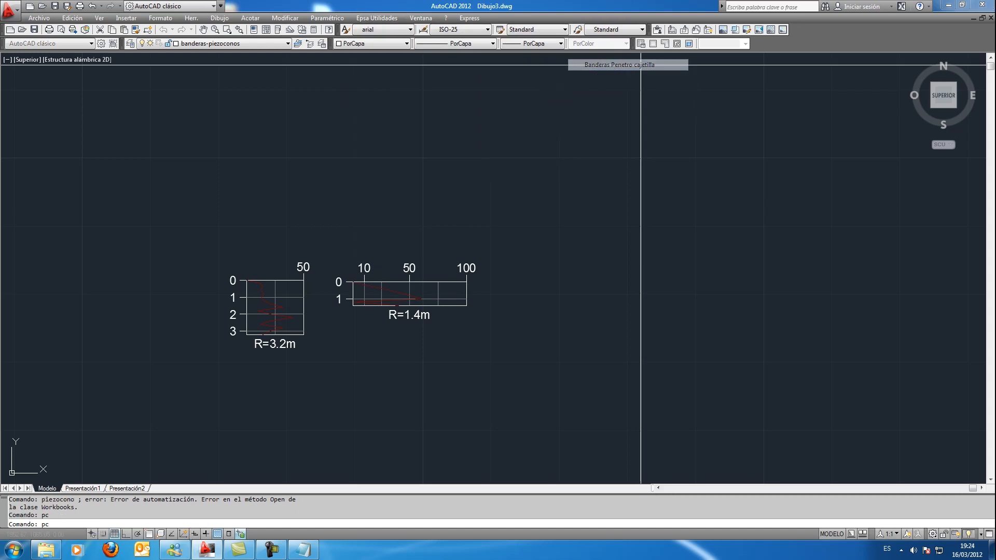
scroll(575, 272, up, 2)
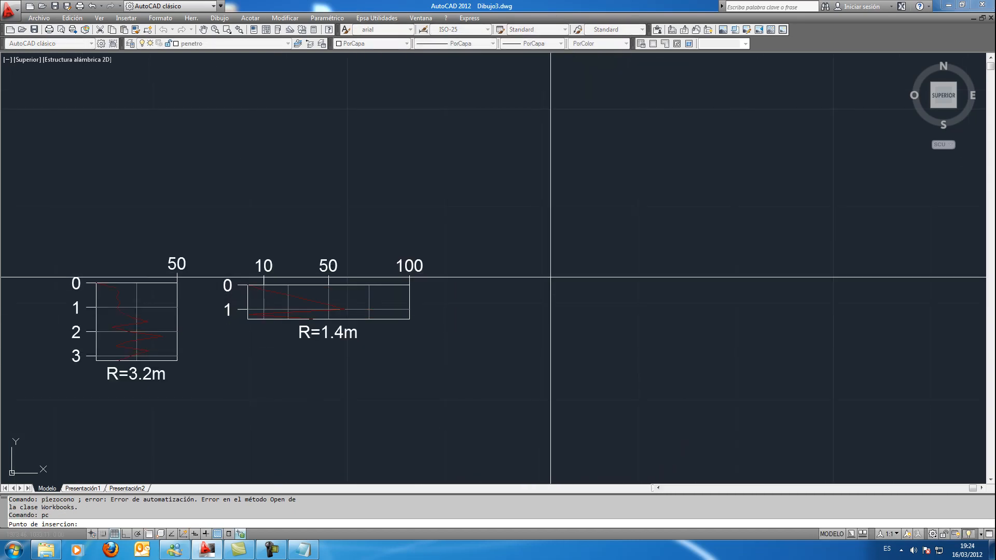
click(550, 284)
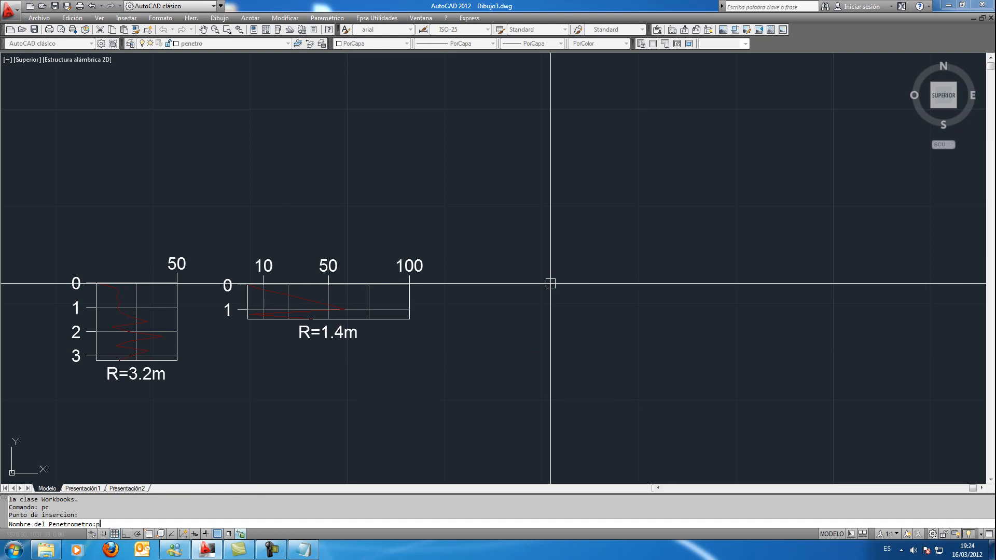
text(p-5)
key(Return)
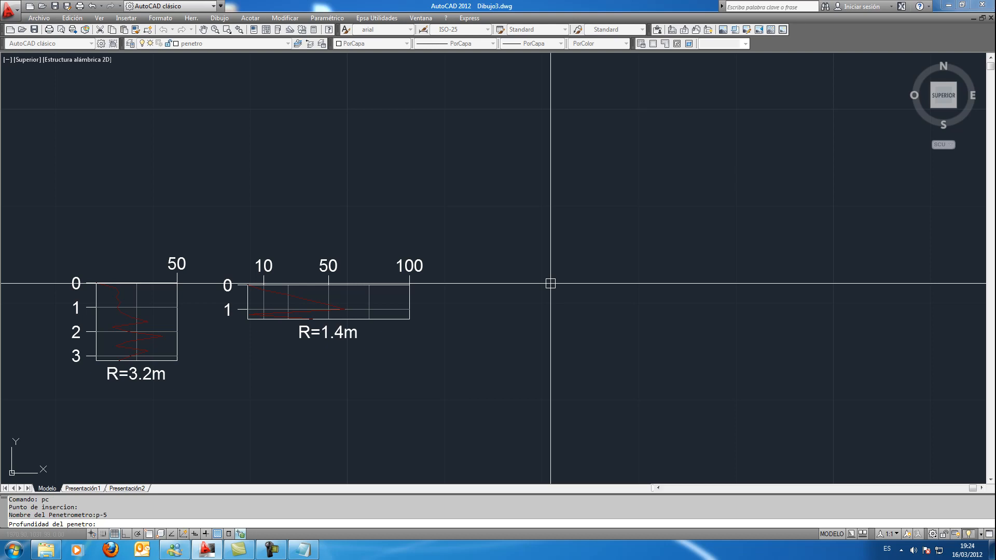
text(6)
key(Return)
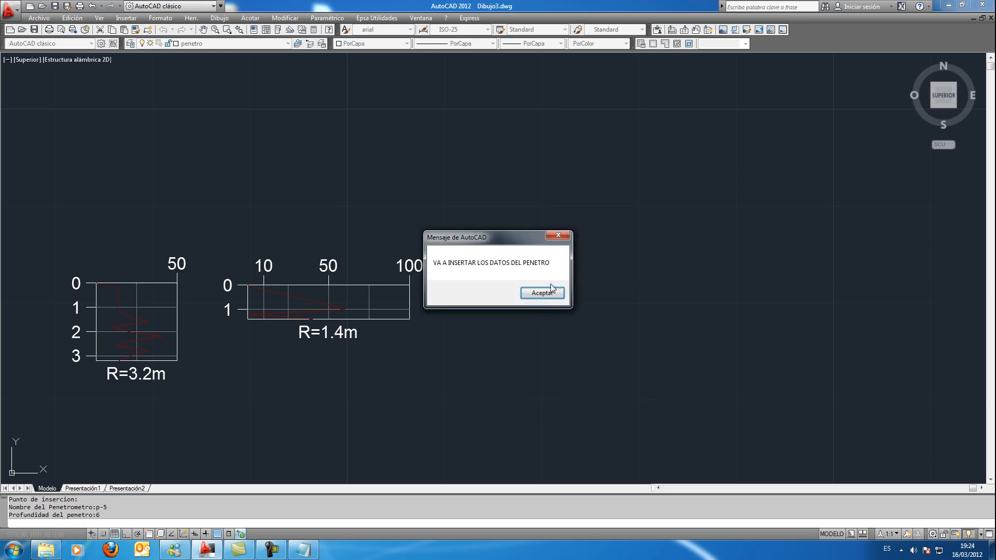
Enter the value 10 for depth 2 and 12 for depth 5, and finish the penetrometer flag
click(551, 288)
text(2)
key(Return)
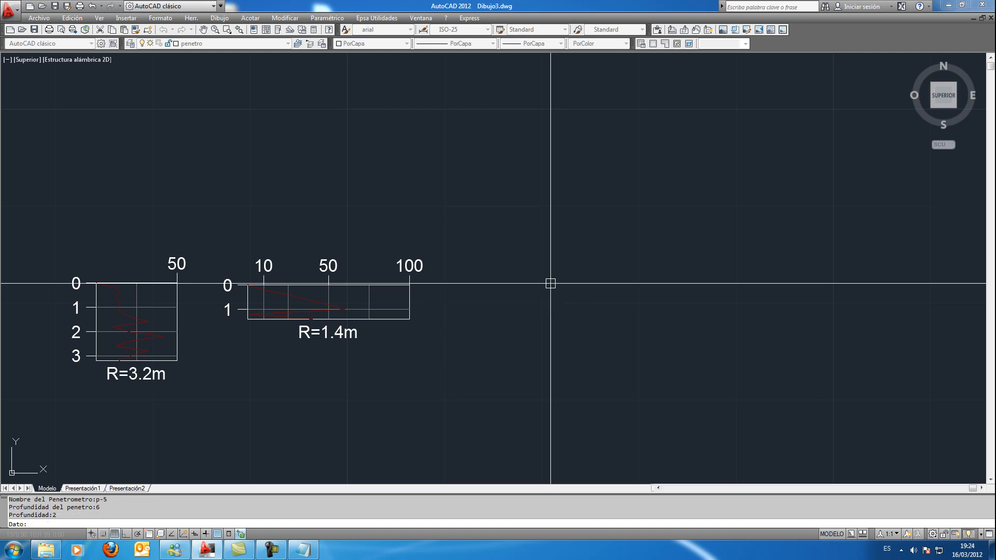
text(10)
key(Return)
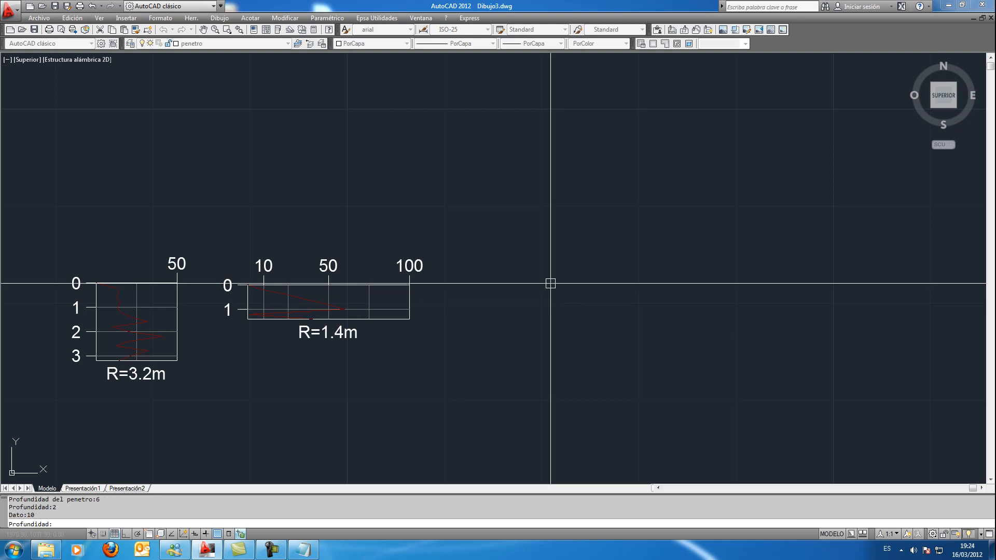
text(5)
key(Return)
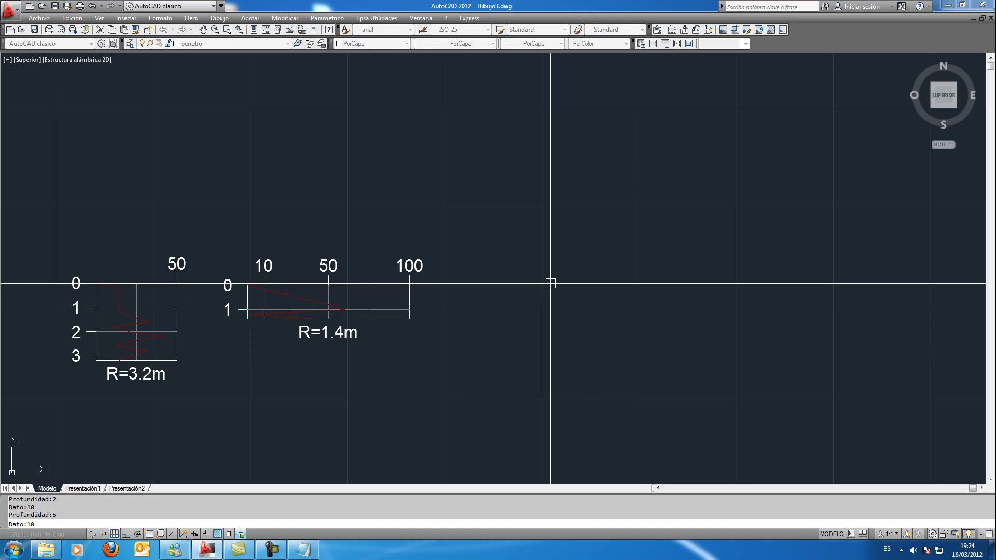
text(12)
key(Return)
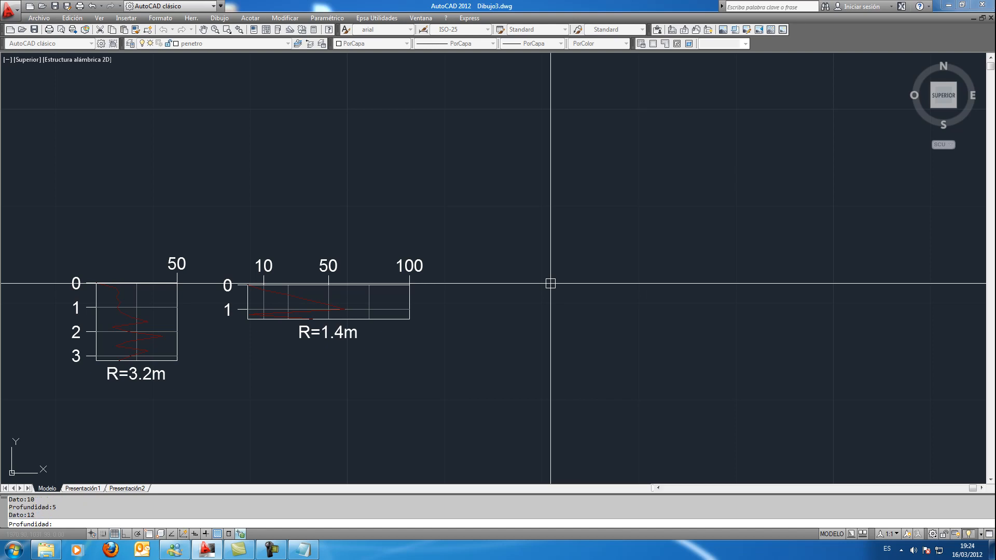
key(Return)
Examine the P-5 flag's symbol, N20 column and depth label, and end the repeating insertion routine
scroll(550, 283, down, 3)
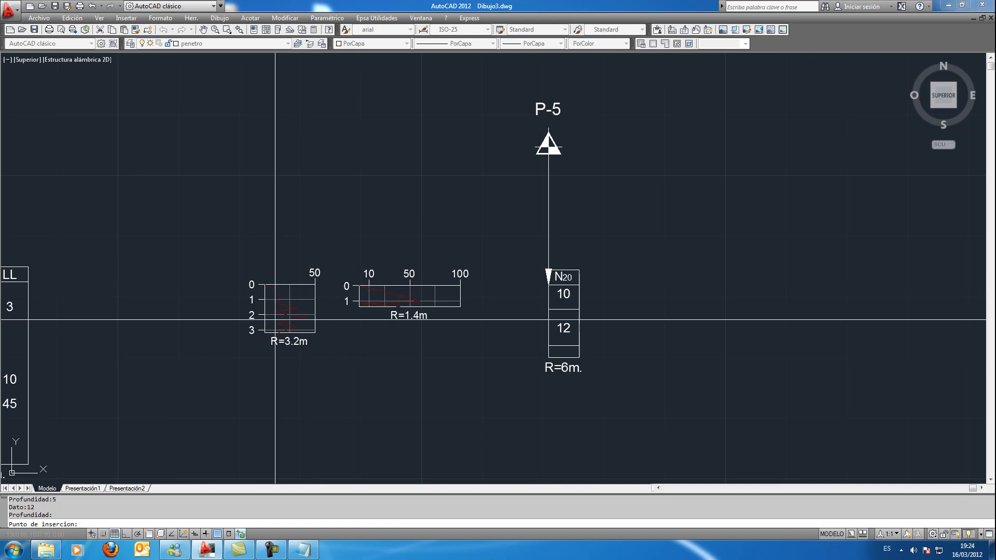
scroll(542, 294, up, 4)
scroll(611, 198, down, 5)
scroll(609, 202, up, 3)
middle_drag(608, 199, 591, 245)
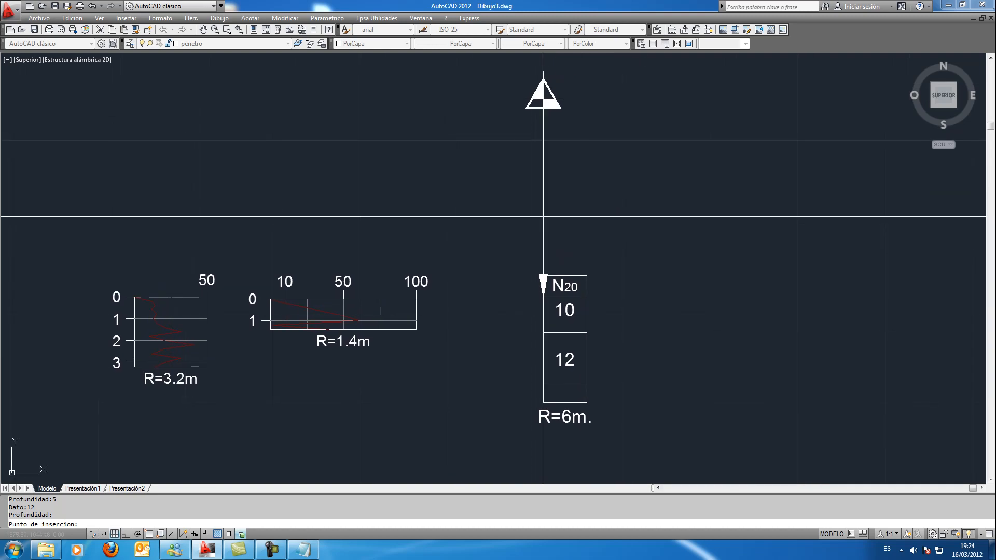
scroll(548, 213, down, 2)
scroll(547, 213, up, 2)
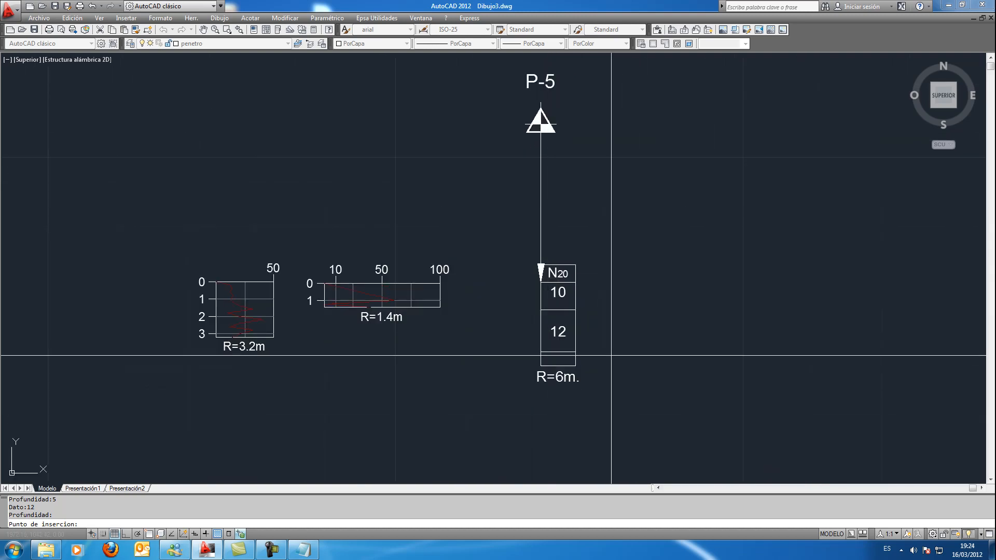
middle_drag(544, 240, 539, 264)
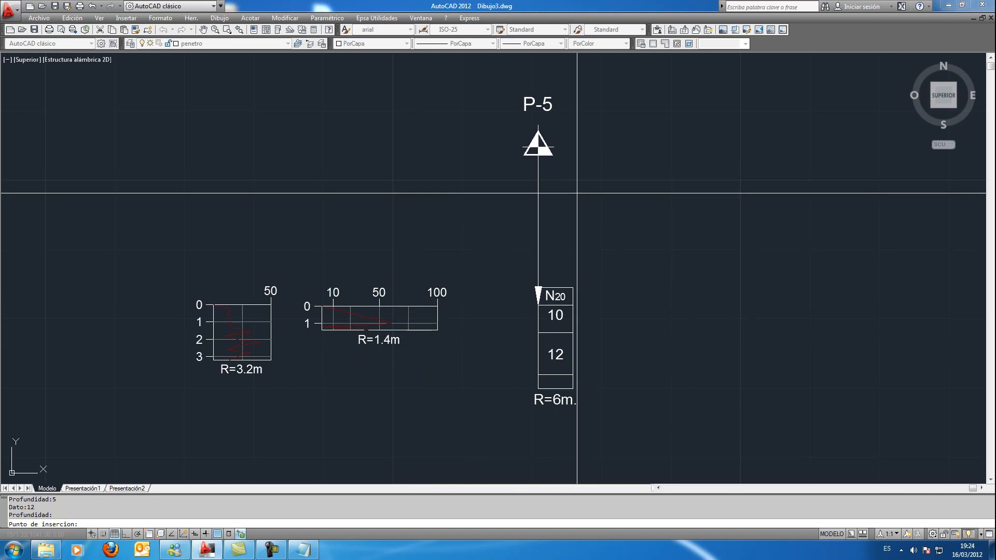
key(Escape)
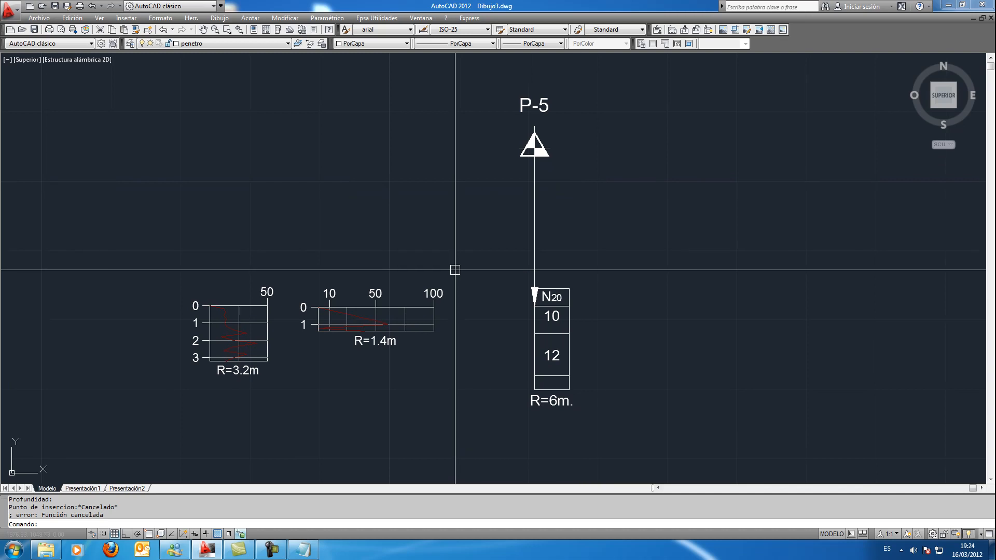
Inspect the P-5 flag's triangle and arrow symbol block by selecting it, leaving nothing selected
scroll(228, 349, up, 6)
scroll(181, 316, down, 4)
scroll(260, 313, down, 2)
middle_drag(655, 331, 596, 382)
middle_drag(642, 285, 634, 287)
click(482, 211)
click(416, 133)
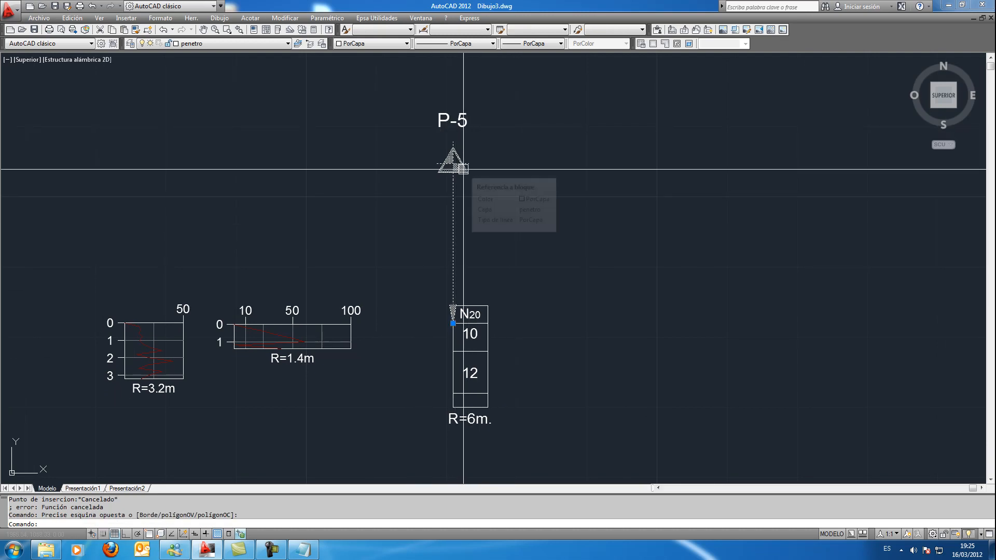
middle_drag(489, 295, 482, 241)
key(Escape)
Start the Banderas Penetro Palo routine with sheet format a3 and a vertical penetrometer scale of 400
click(317, 17)
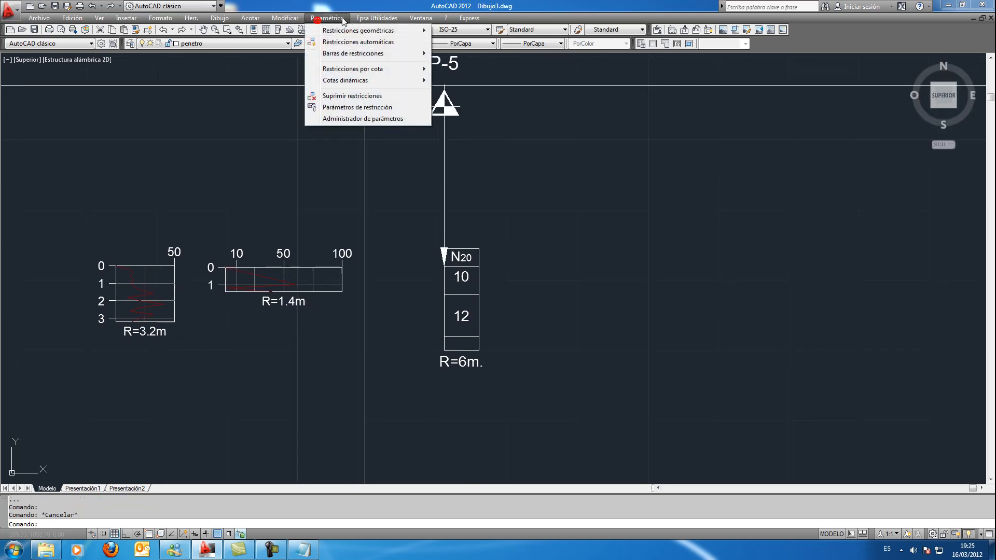
mouse_move(377, 18)
mouse_move(464, 32)
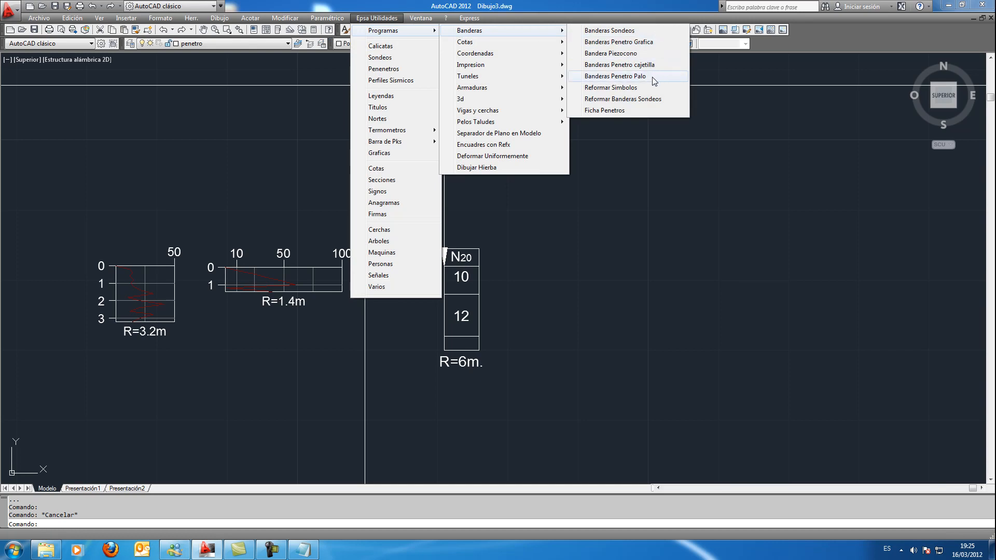
click(614, 77)
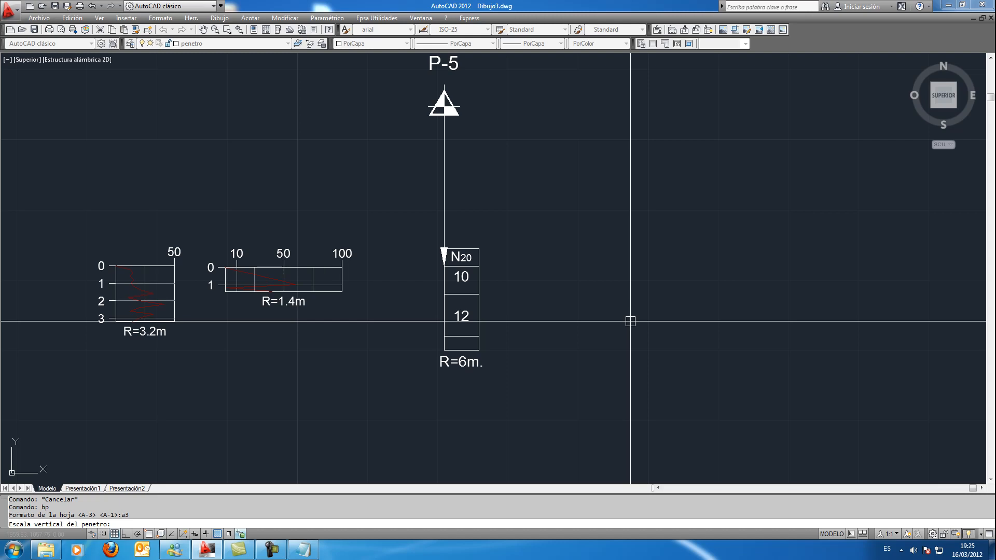
text(00)
key(Return)
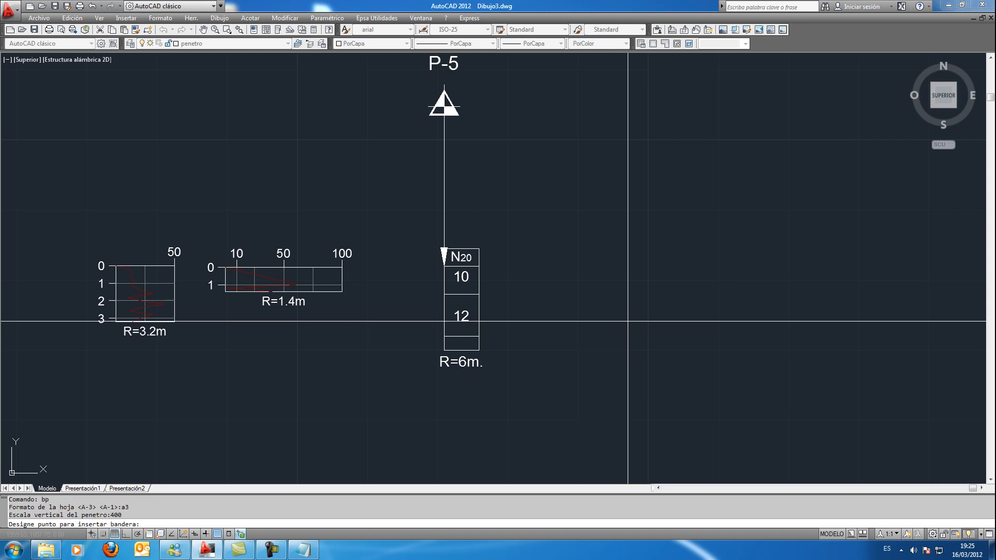
Insert the stick flag to the right of the P-5 flag, named p-6 with a penetrometer depth of 10
click(657, 263)
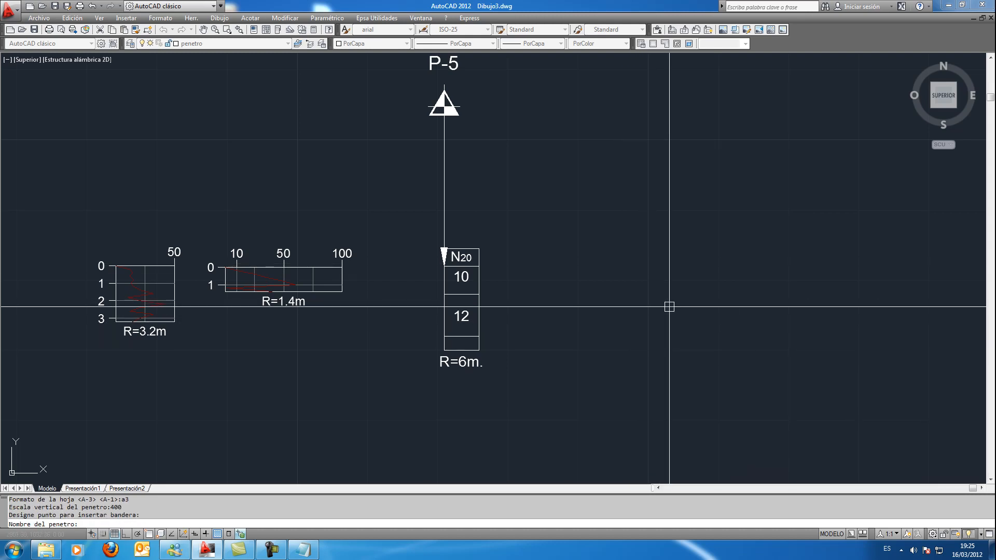
text(p-6)
key(Return)
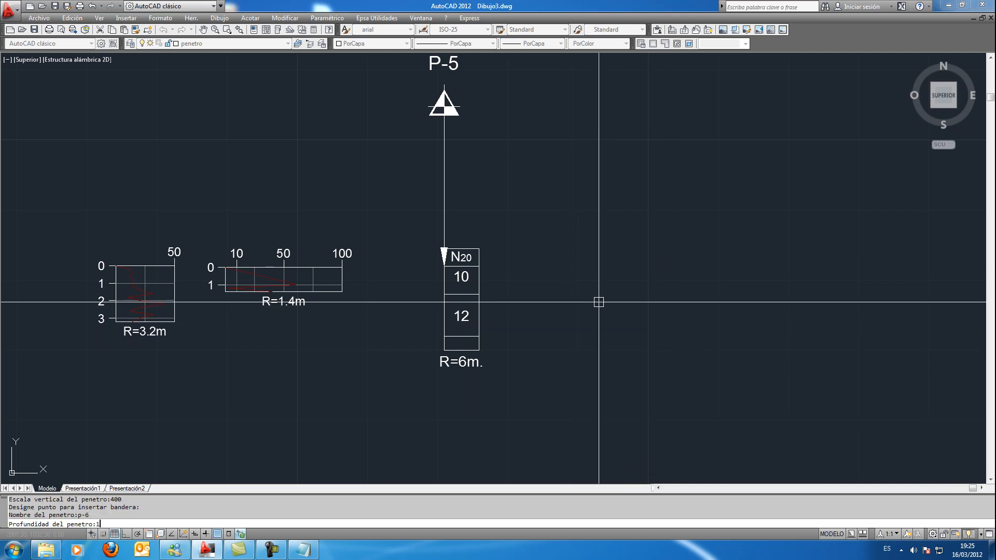
text(10)
key(Return)
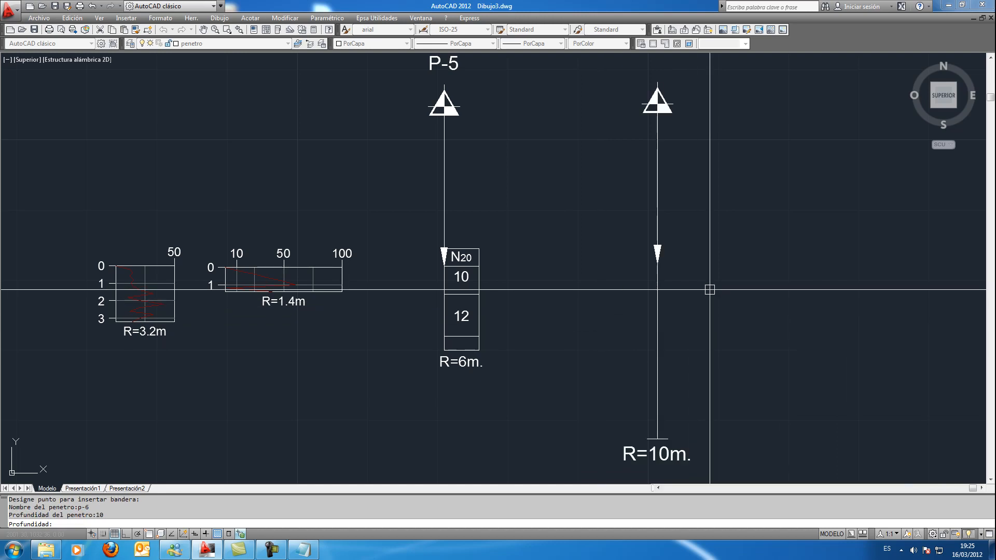
Enter the value 10 for depth 1 and 5 for depth 3 on the stick flag
middle_drag(704, 285, 682, 291)
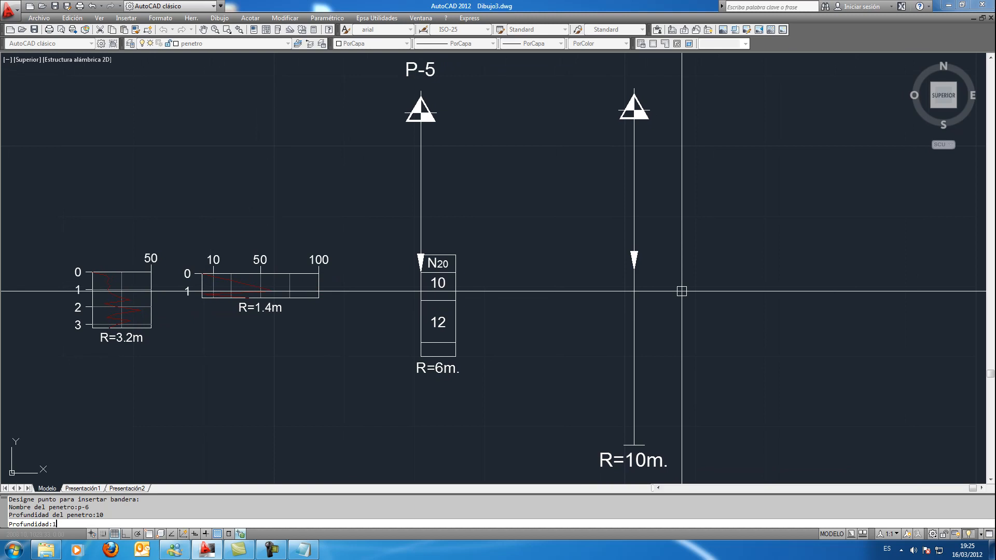
key(Return)
text(10)
key(Return)
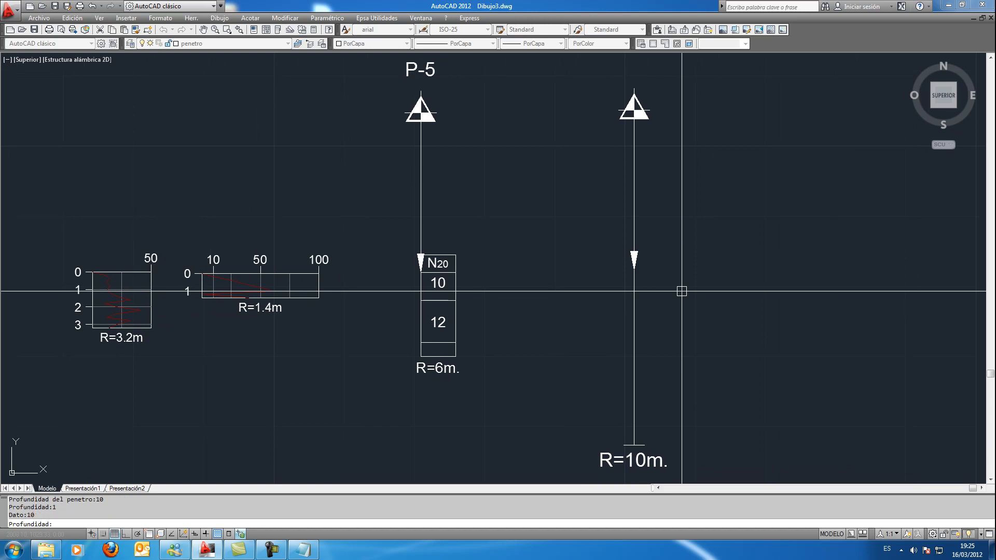
text(3)
key(Return)
text(5)
key(Return)
Enter the value 10 for depth 8 and 5 for depth 10, finish the stick flag and end the repeating insertion routine
text(8)
key(Return)
text(10)
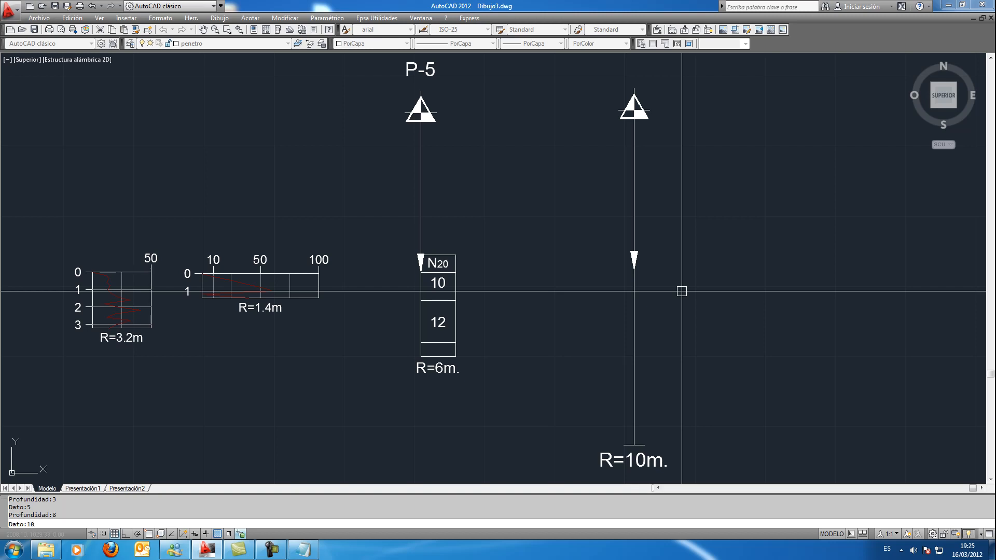
key(Return)
text(10)
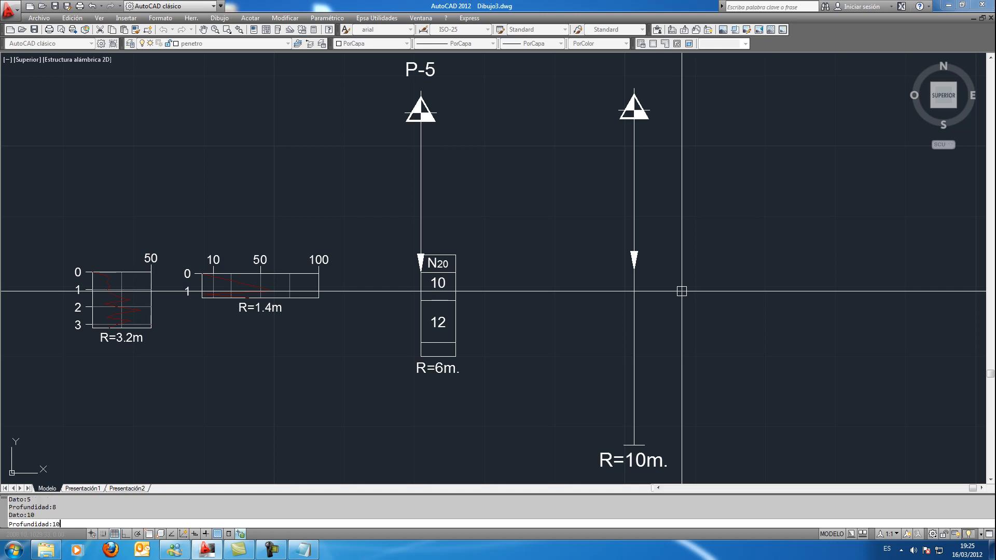
key(Return)
text(5)
key(Return)
key(Return)
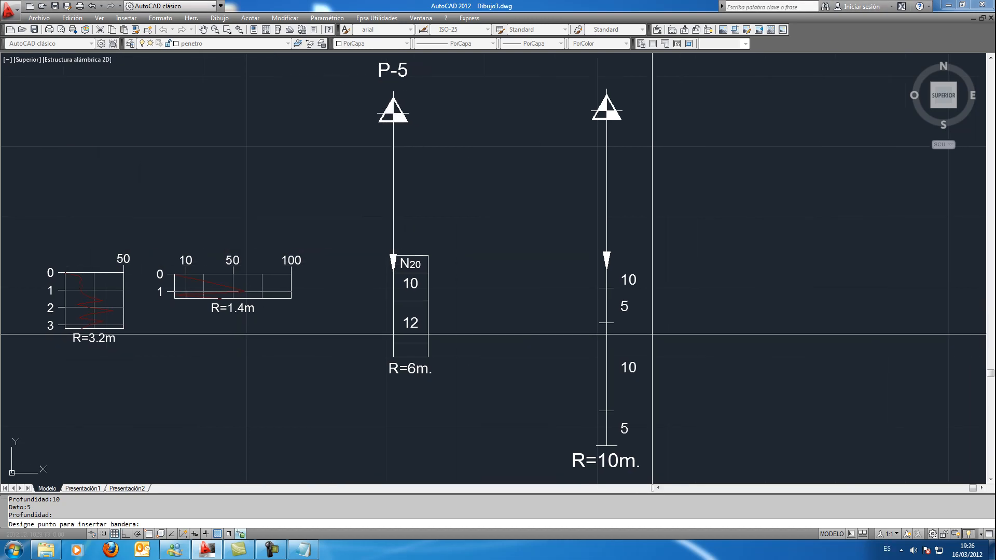
key(Escape)
Examine the stick flag's depth ticks, values, depth label and triangle symbol beside the P-5 flag, leaving nothing selected
scroll(625, 316, down, 2)
scroll(619, 184, up, 3)
mouse_move(637, 262)
middle_down()
mouse_move(581, 236)
mouse_move(550, 194)
middle_up()
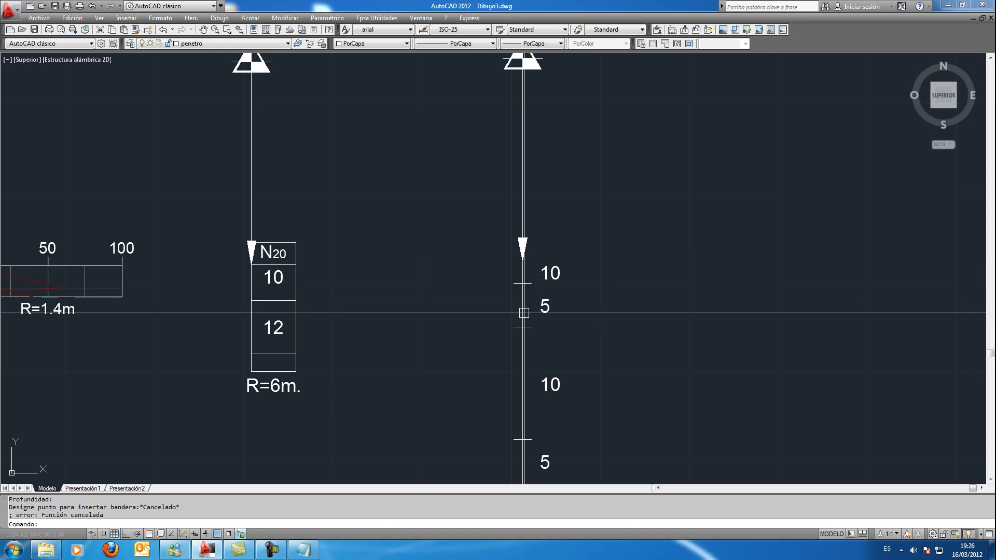
middle_drag(601, 348, 613, 244)
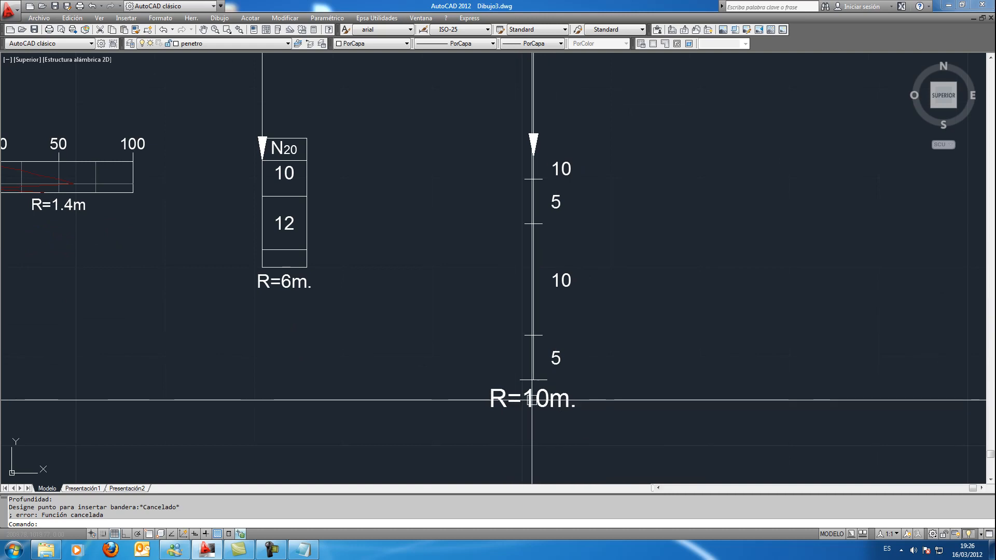
middle_drag(687, 160, 680, 183)
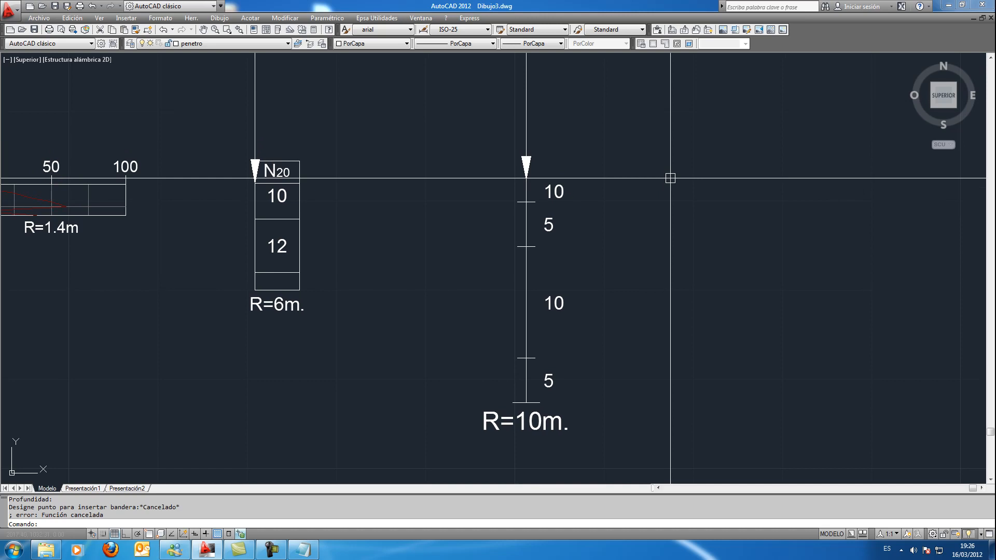
scroll(667, 179, down, 2)
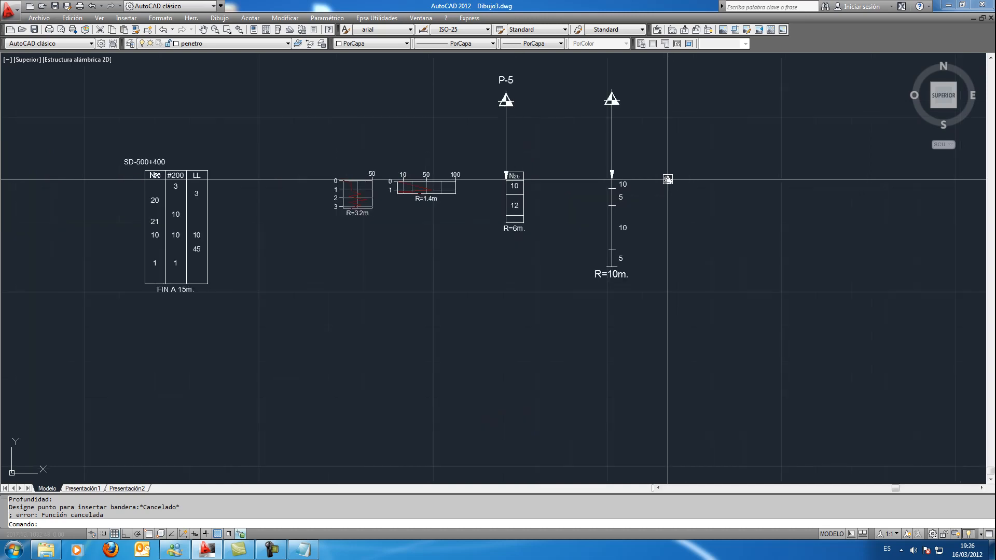
middle_drag(667, 179, 584, 216)
key(Escape)
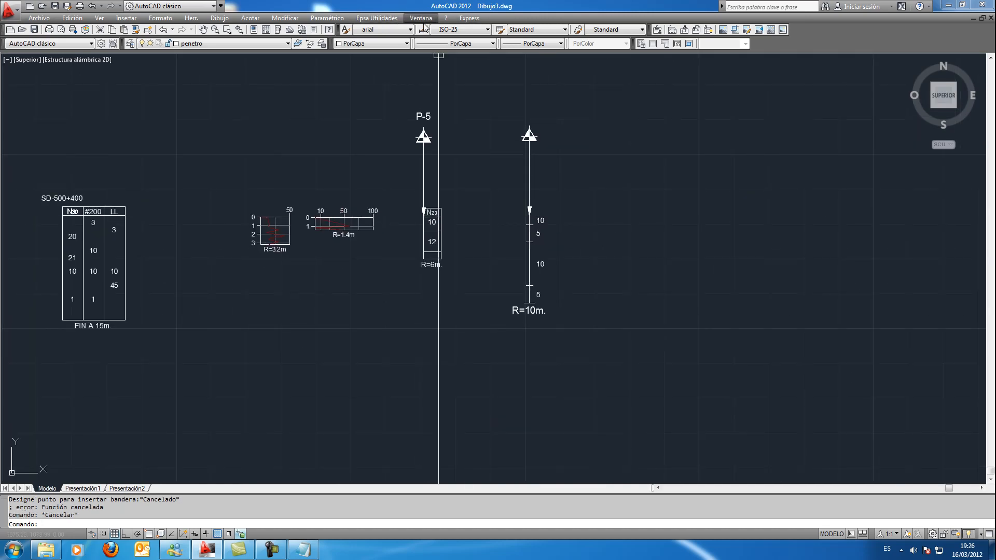
click(394, 18)
click(522, 117)
scroll(519, 119, up, 5)
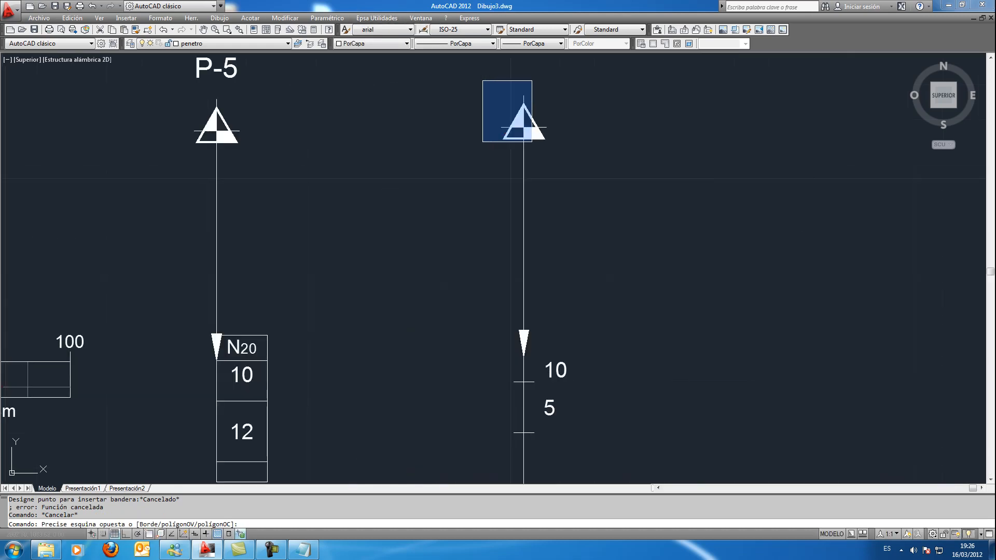
key(Escape)
scroll(574, 148, down, 2)
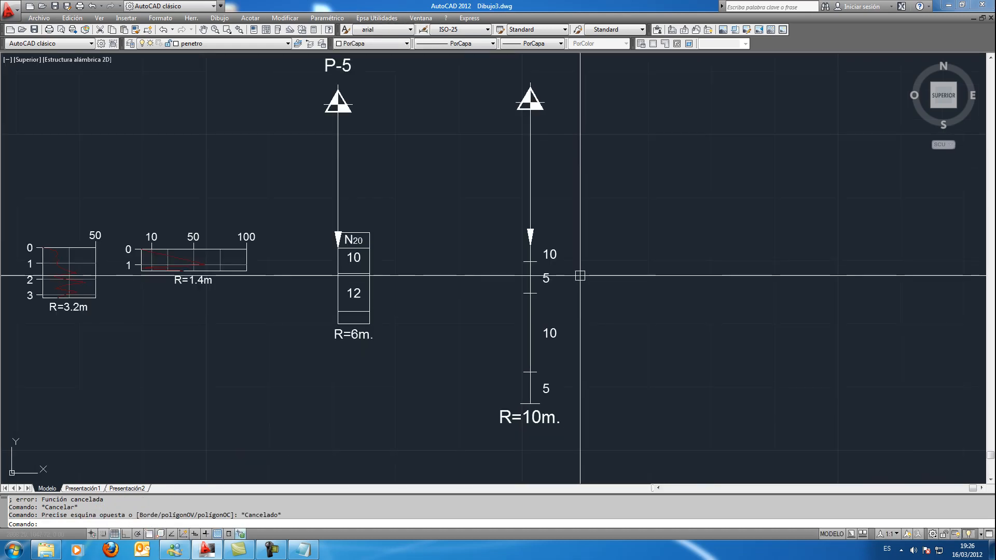
click(376, 18)
mouse_move(394, 30)
mouse_move(555, 35)
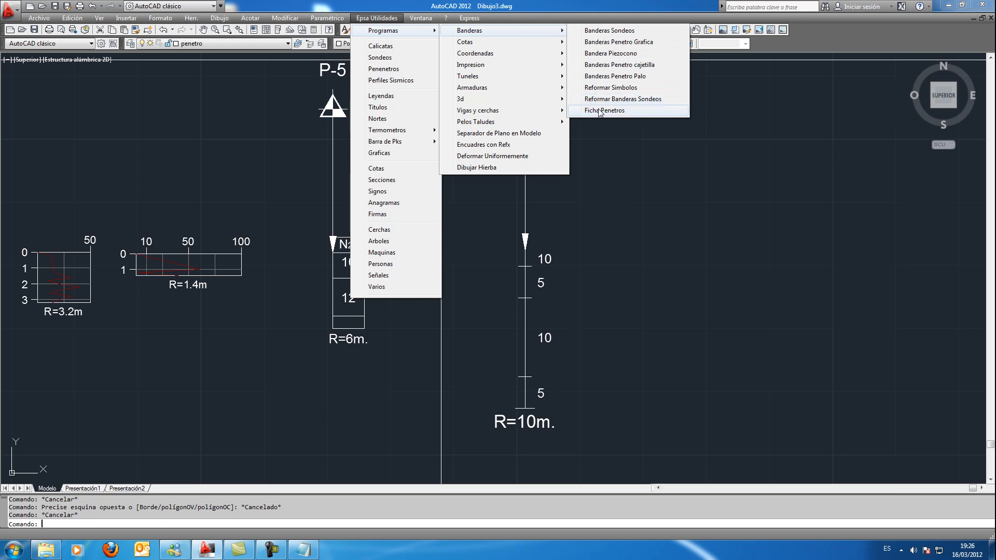
click(675, 227)
key(Escape)
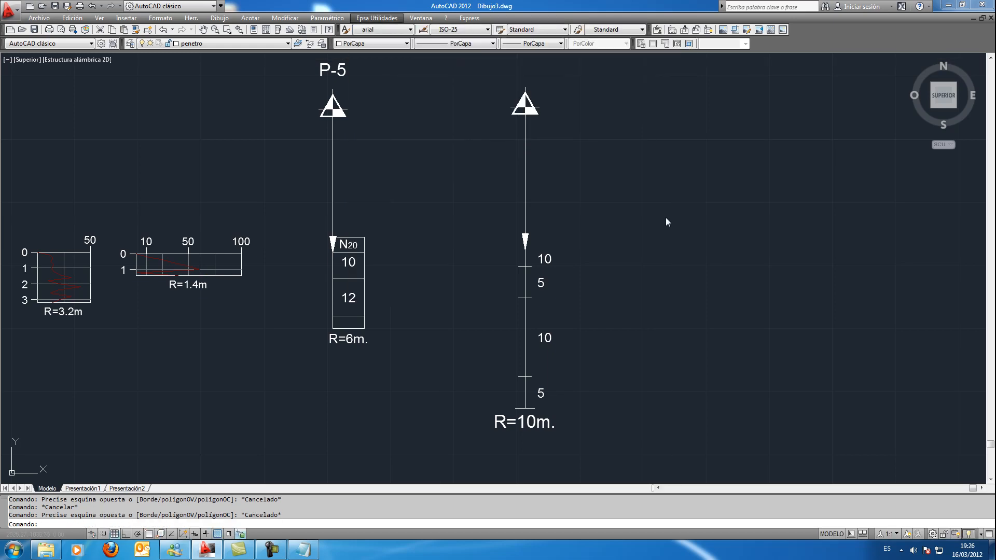